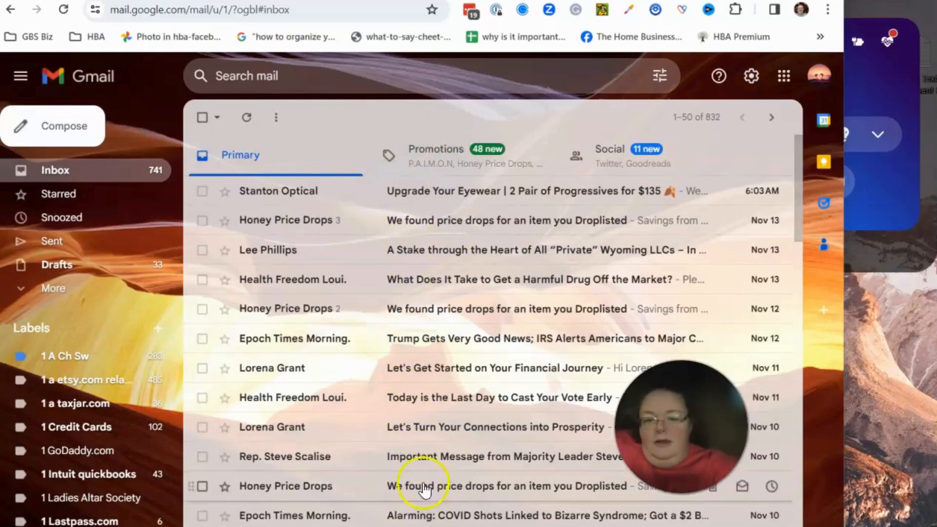
pyautogui.click(716, 119)
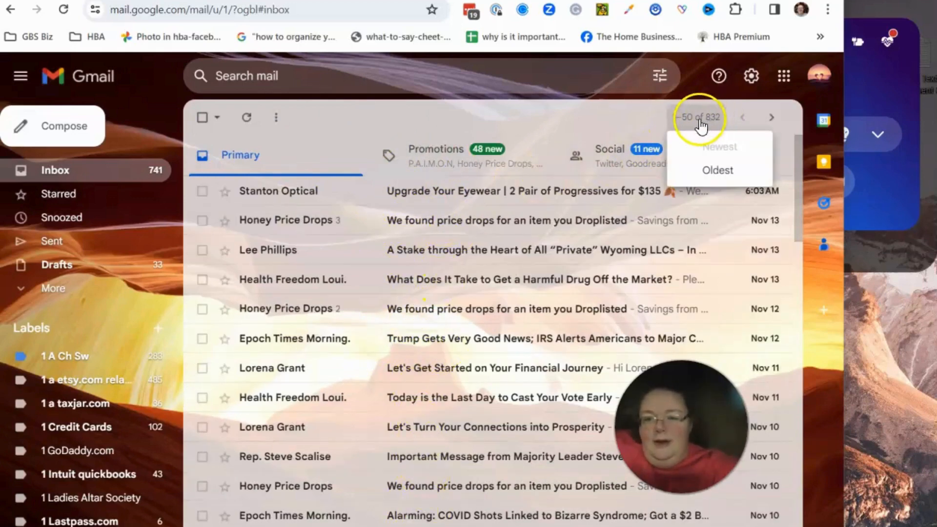
pyautogui.click(610, 128)
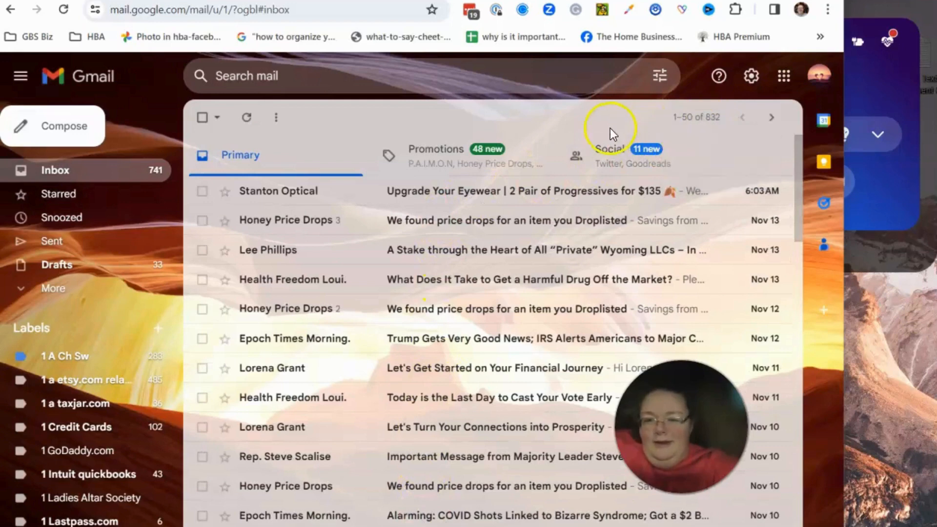
pyautogui.click(721, 120)
pyautogui.click(548, 108)
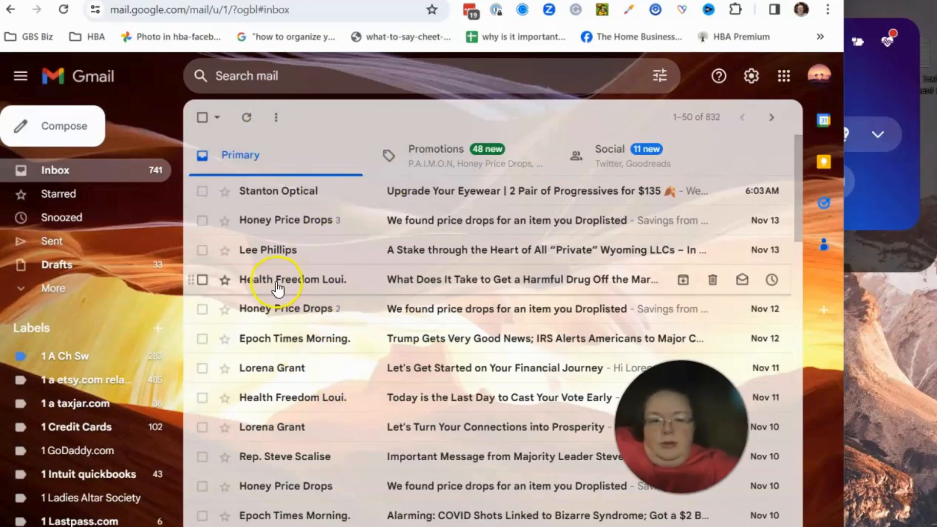
pyautogui.moveTo(292, 288)
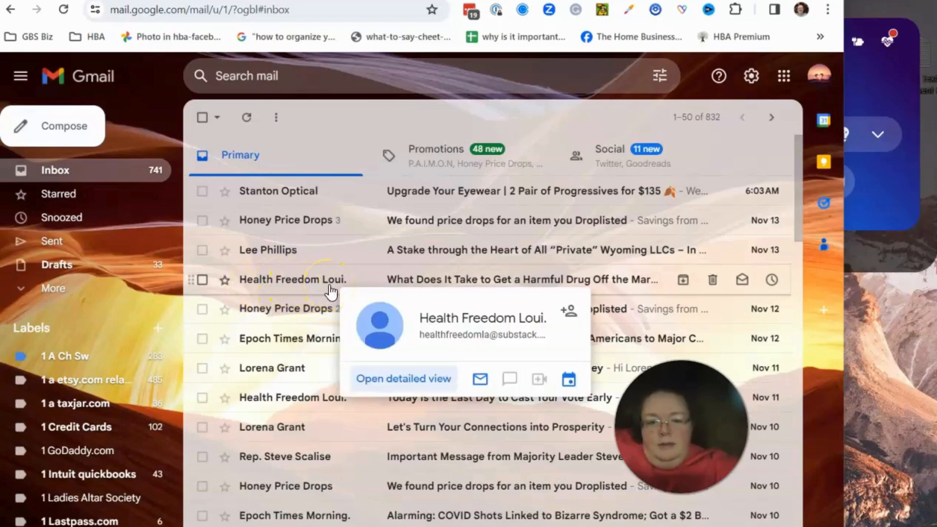
pyautogui.click(203, 280)
pyautogui.click(526, 119)
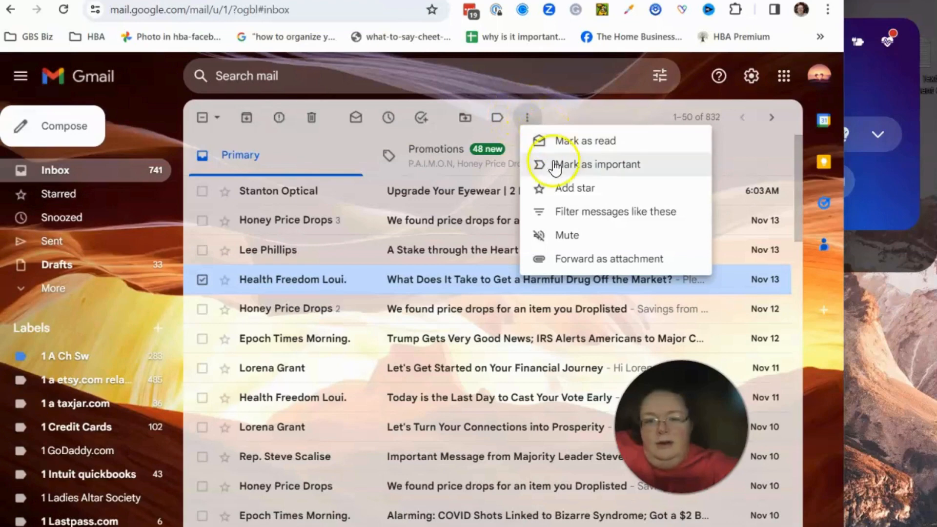
pyautogui.click(579, 219)
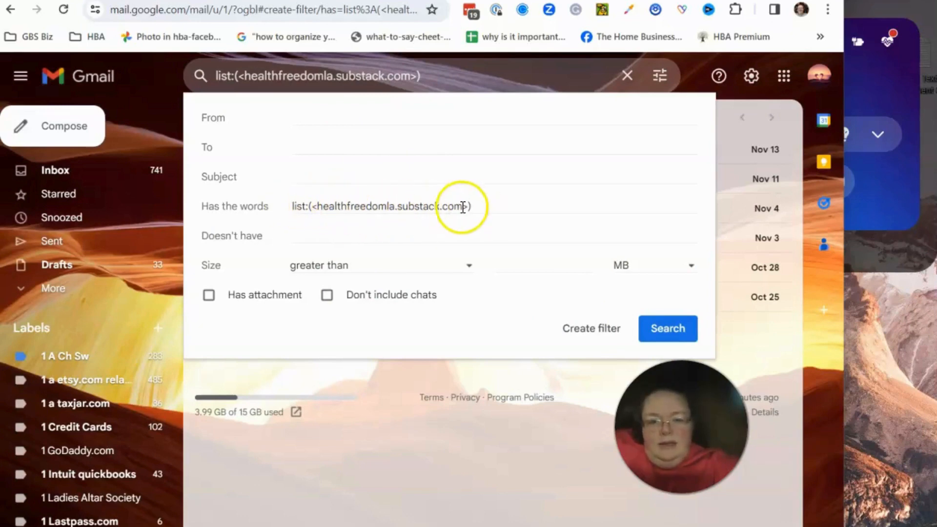
pyautogui.moveTo(463, 207); pyautogui.dragTo(330, 213)
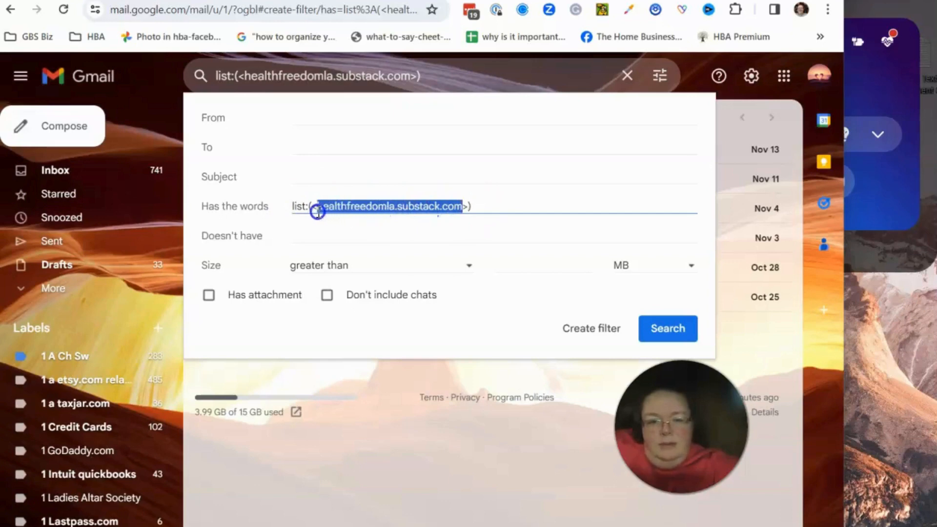
pyautogui.rightClick(362, 212)
pyautogui.click(406, 280)
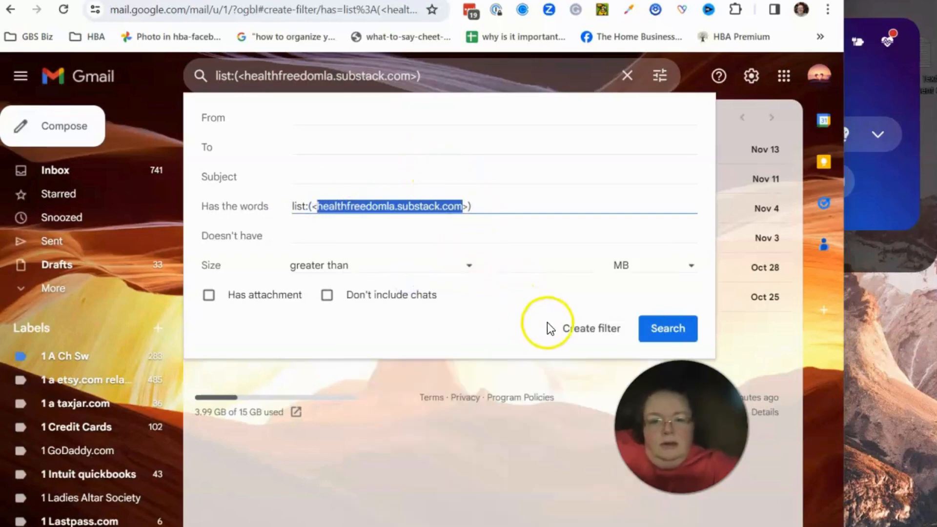
pyautogui.click(430, 456)
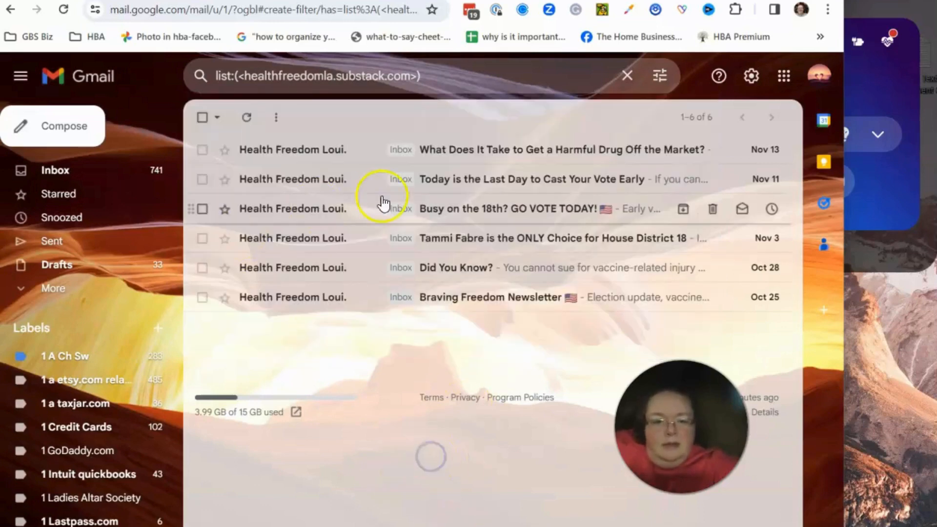
# Open the Nov 13 Health Freedom Louisiana message and copy the sender's full e-mail address from its header details.
pyautogui.click(443, 150)
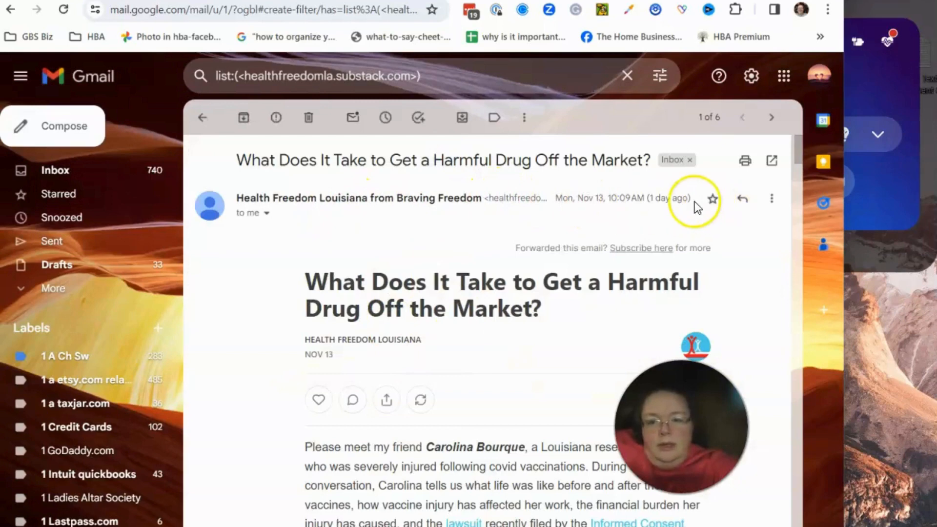
pyautogui.click(266, 213)
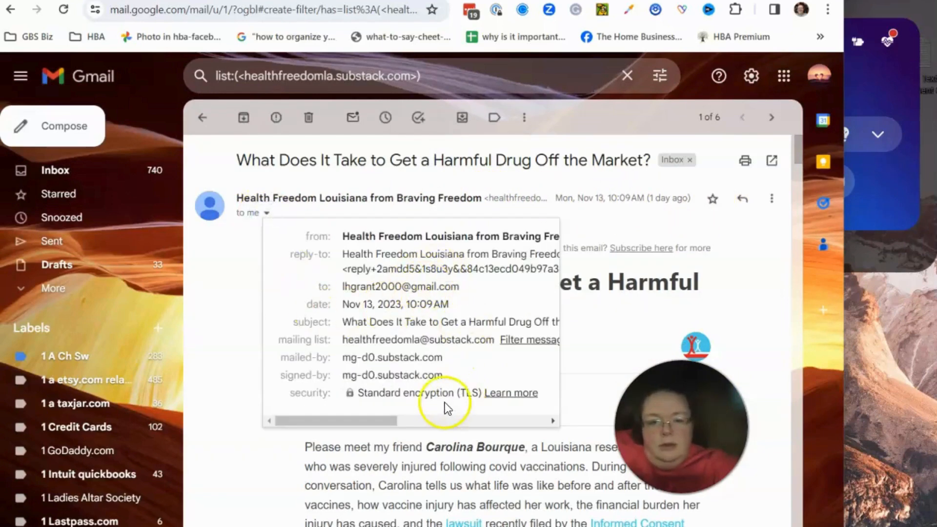
pyautogui.moveTo(375, 419); pyautogui.dragTo(483, 434)
pyautogui.moveTo(343, 236); pyautogui.dragTo(496, 235)
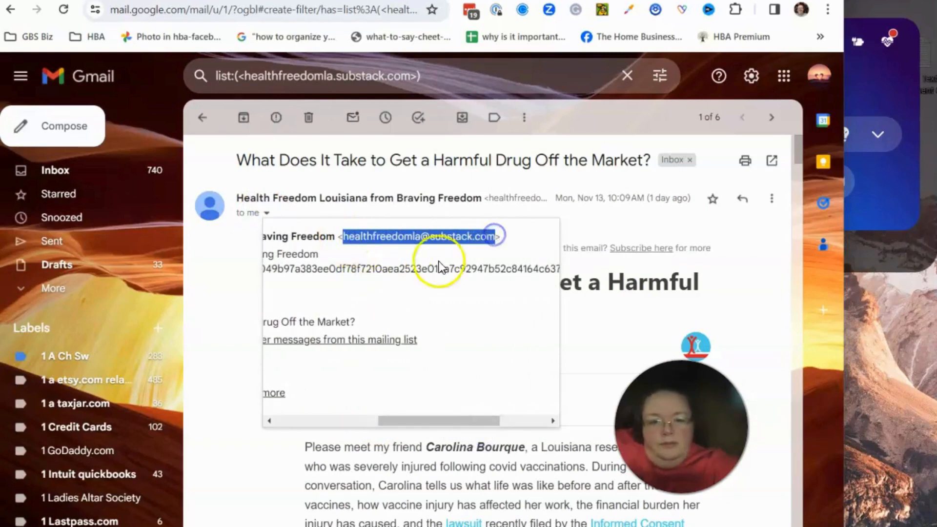
pyautogui.moveTo(430, 420)
pyautogui.mouseDown()
pyautogui.moveTo(328, 426)
pyautogui.moveTo(455, 426)
pyautogui.mouseUp()
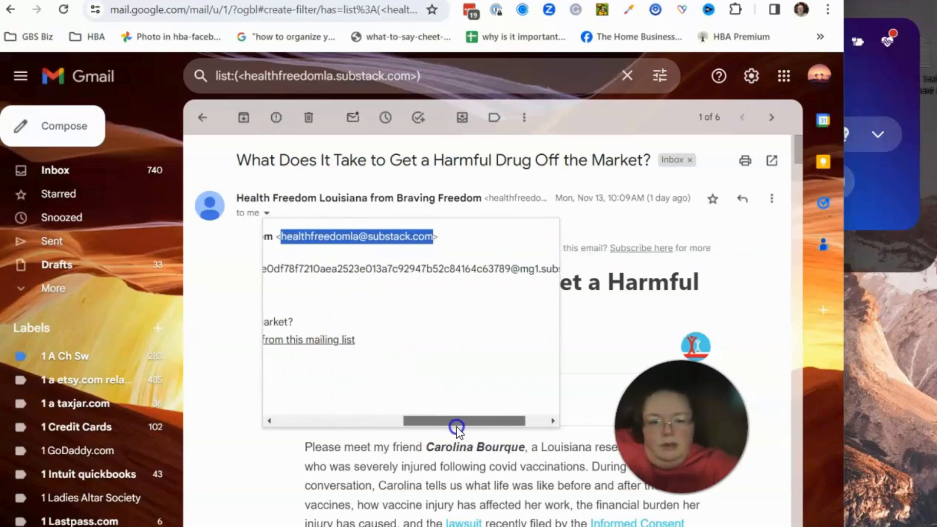
pyautogui.rightClick(350, 236)
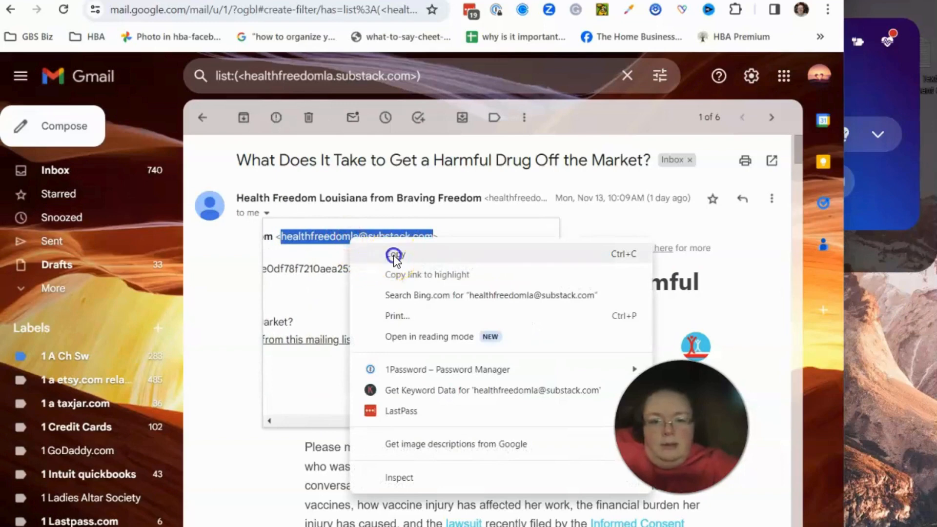
pyautogui.click(394, 255)
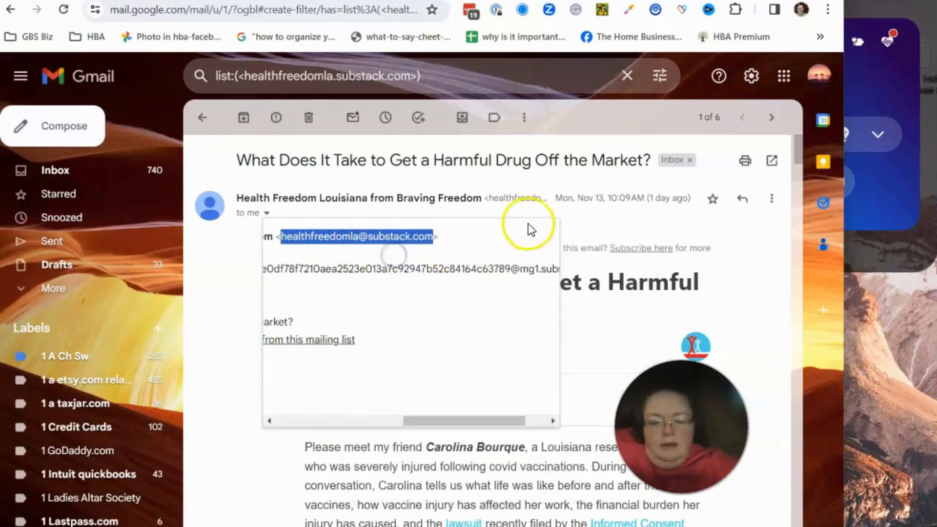
pyautogui.click(523, 120)
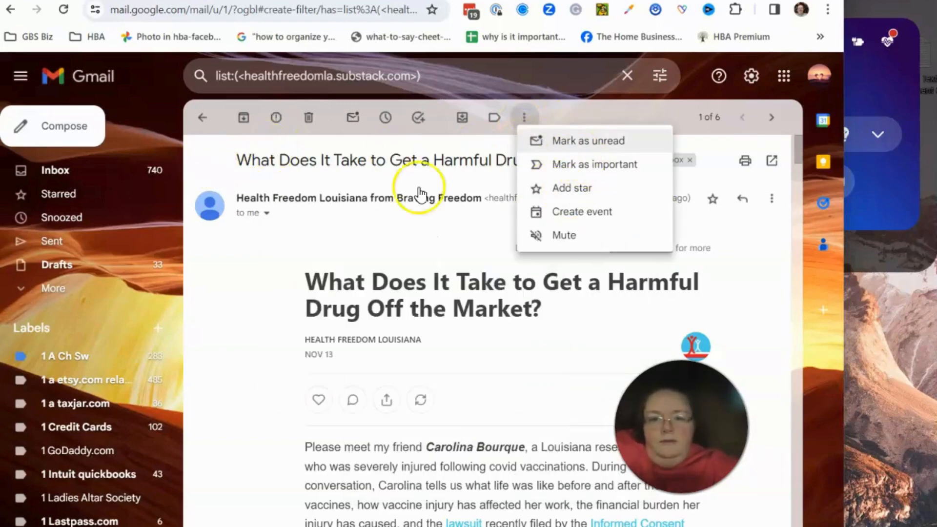
pyautogui.click(203, 142)
pyautogui.click(202, 118)
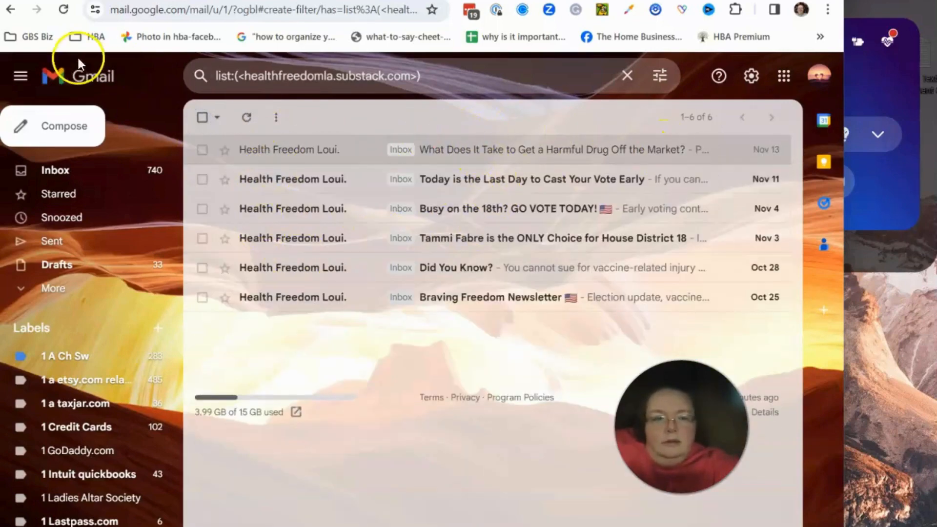
pyautogui.click(14, 15)
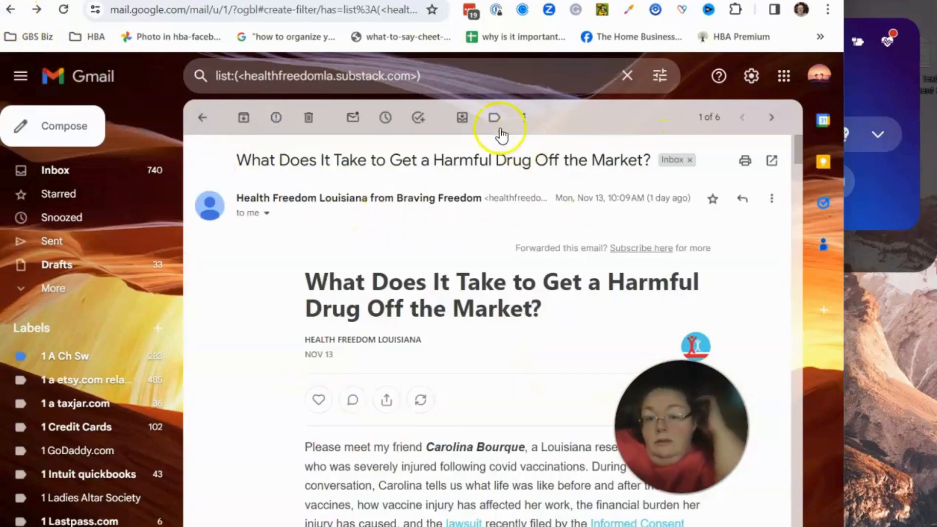
pyautogui.click(522, 121)
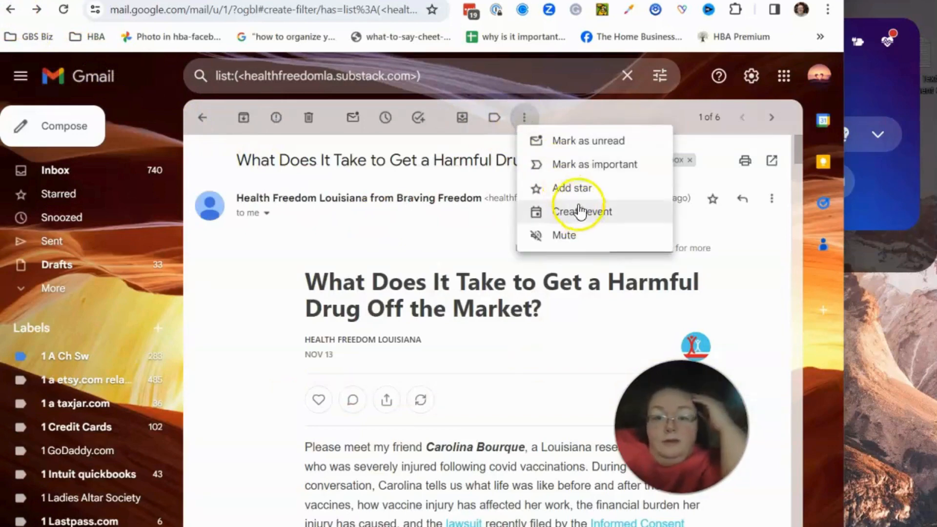
pyautogui.click(203, 118)
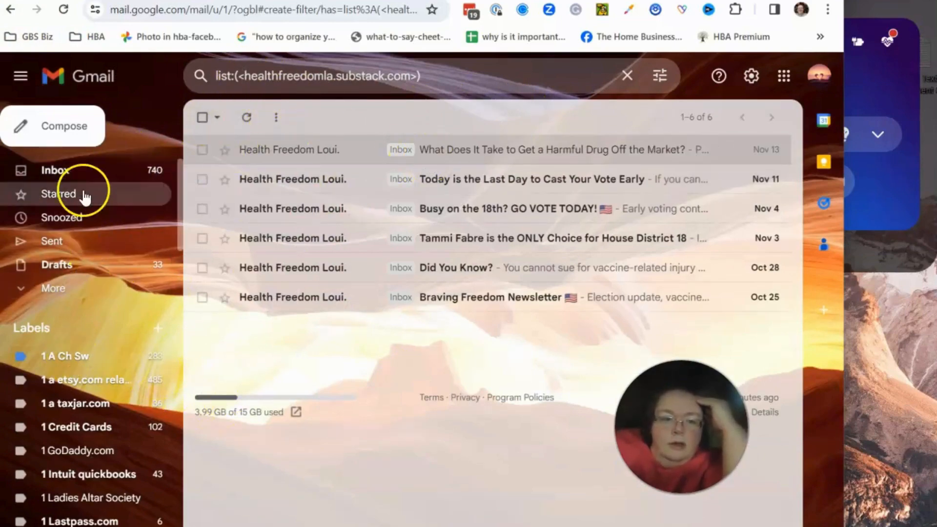
# Open the Nov 13 Health Freedom Louisiana message from the inbox and start a filter for messages like it.
pyautogui.click(61, 173)
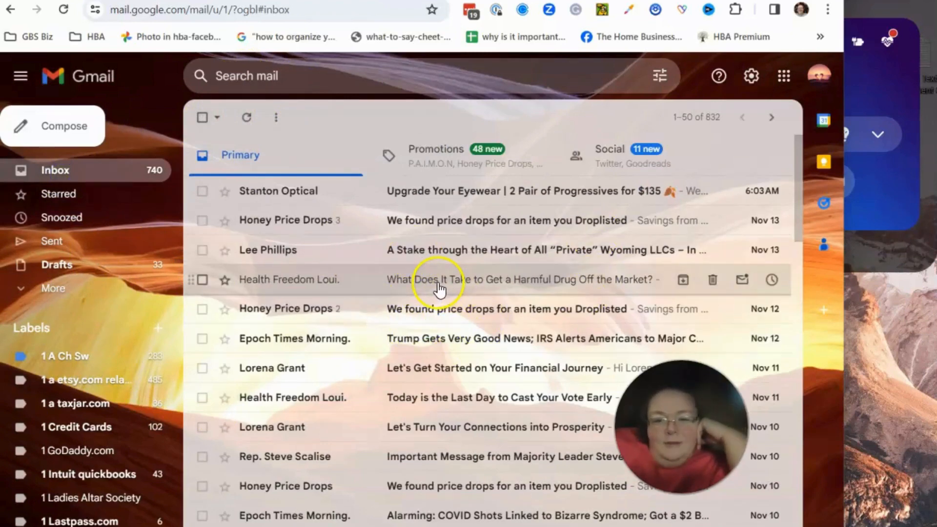
pyautogui.click(373, 280)
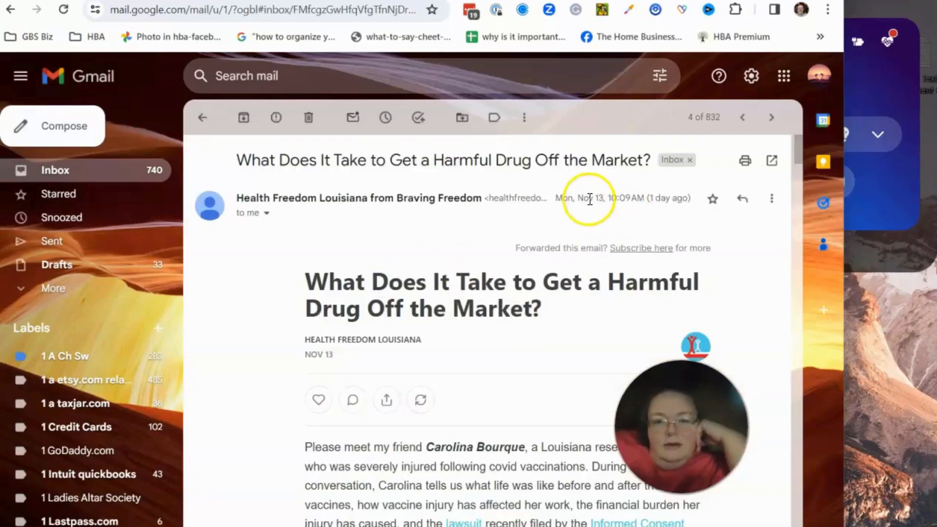
pyautogui.click(524, 117)
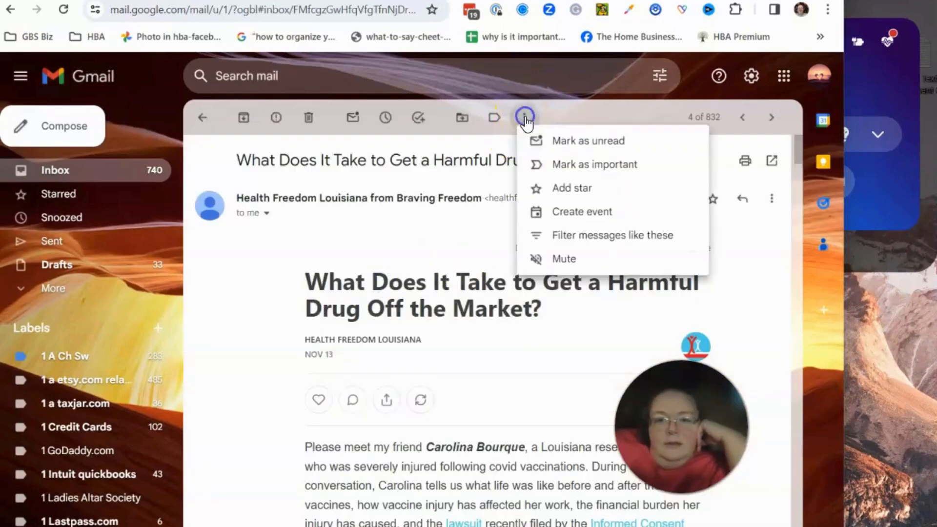
pyautogui.click(559, 236)
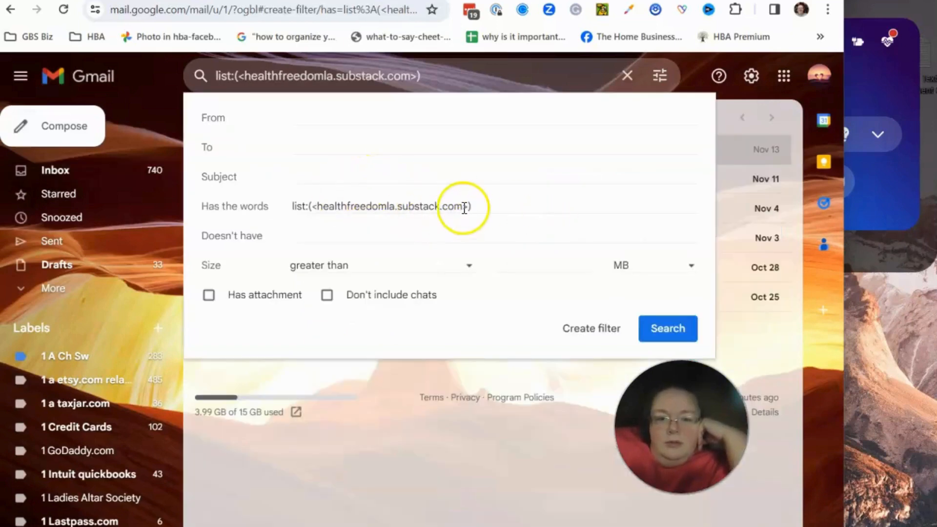
# Clear the filter's "Has the words" criterion and paste the copied sender's e-mail address as the From criterion.
pyautogui.moveTo(476, 206); pyautogui.dragTo(338, 223)
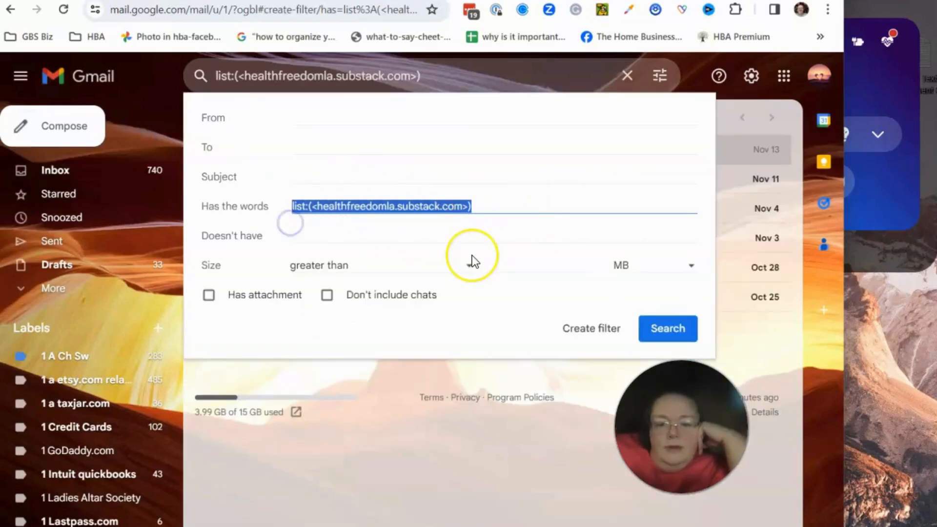
pyautogui.press('BackSpace')
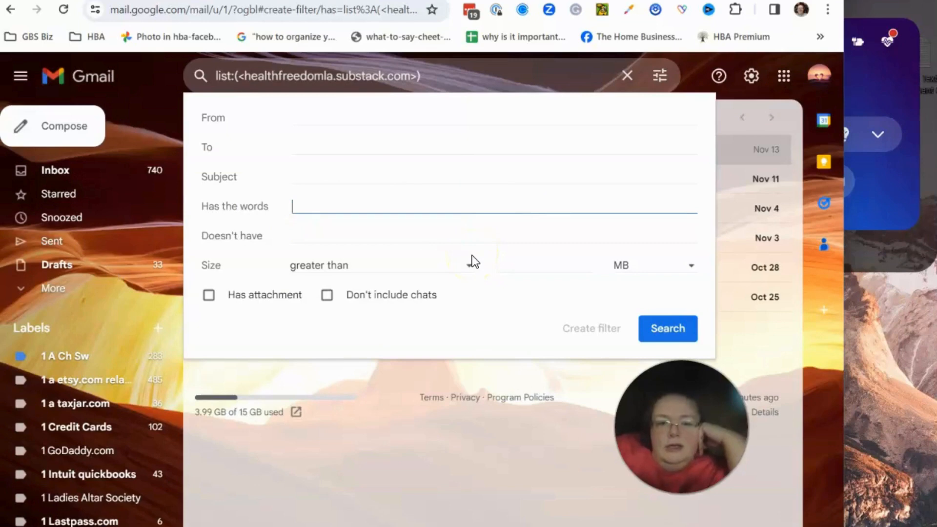
pyautogui.click(309, 121)
pyautogui.rightClick(309, 121)
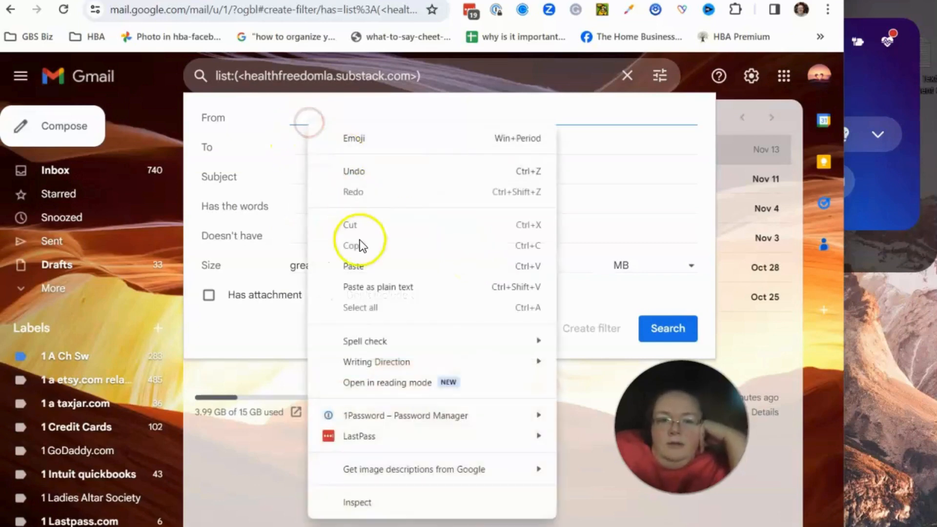
pyautogui.click(354, 266)
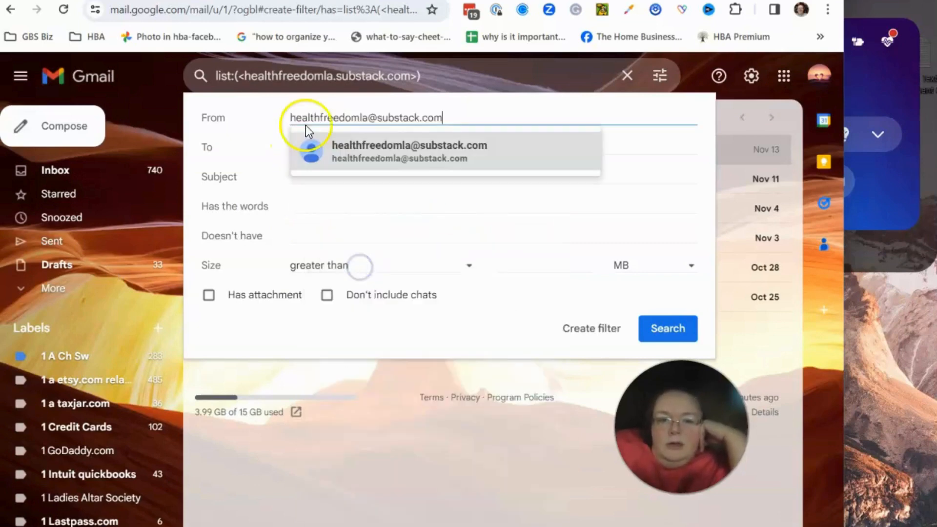
pyautogui.click(369, 157)
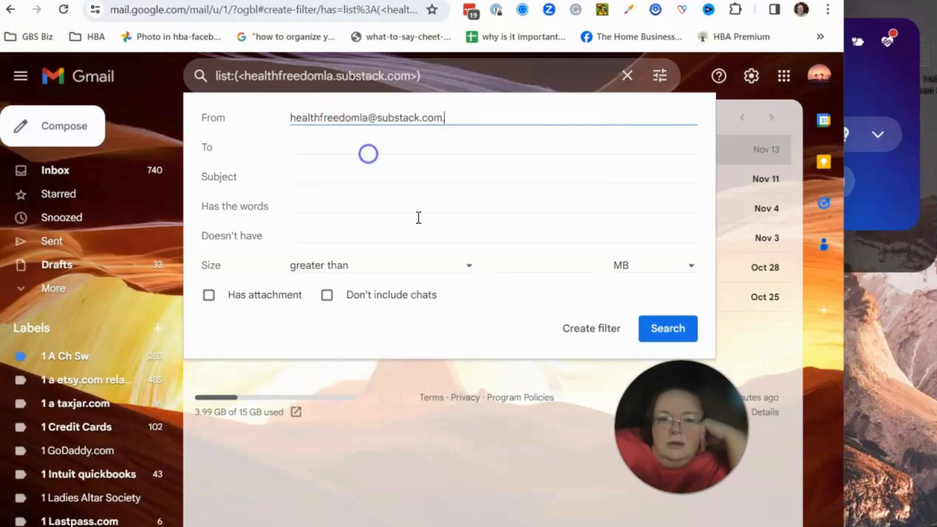
# Continue to the filter's actions and enable "Skip the Inbox (Archive it)" and "Apply the label".
pyautogui.click(577, 331)
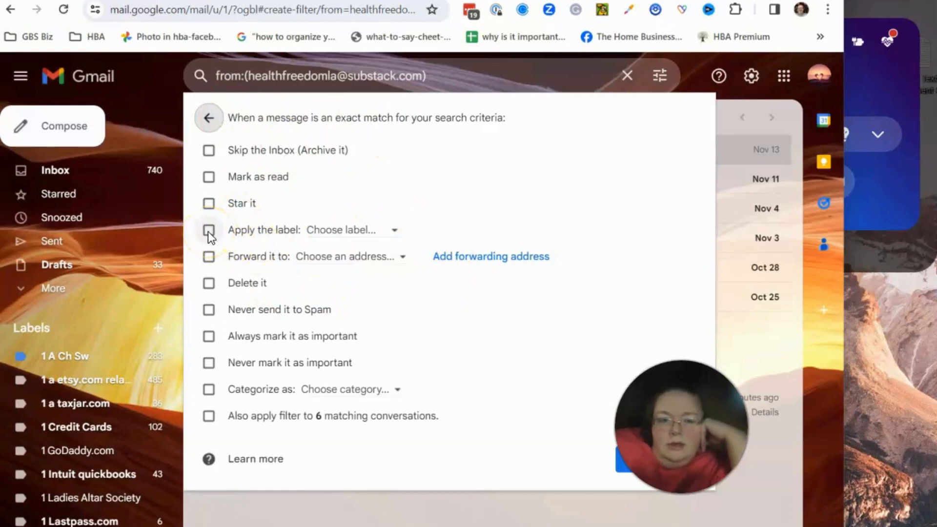
pyautogui.click(212, 151)
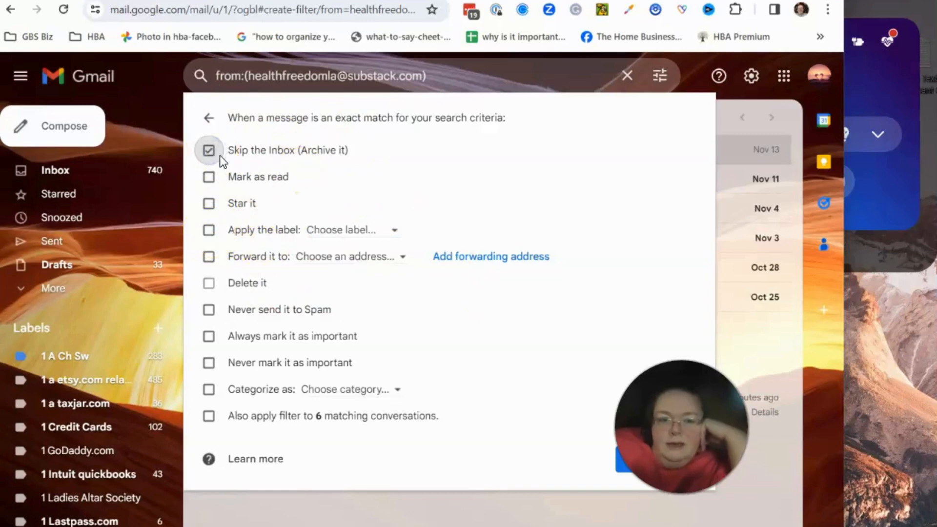
pyautogui.click(209, 230)
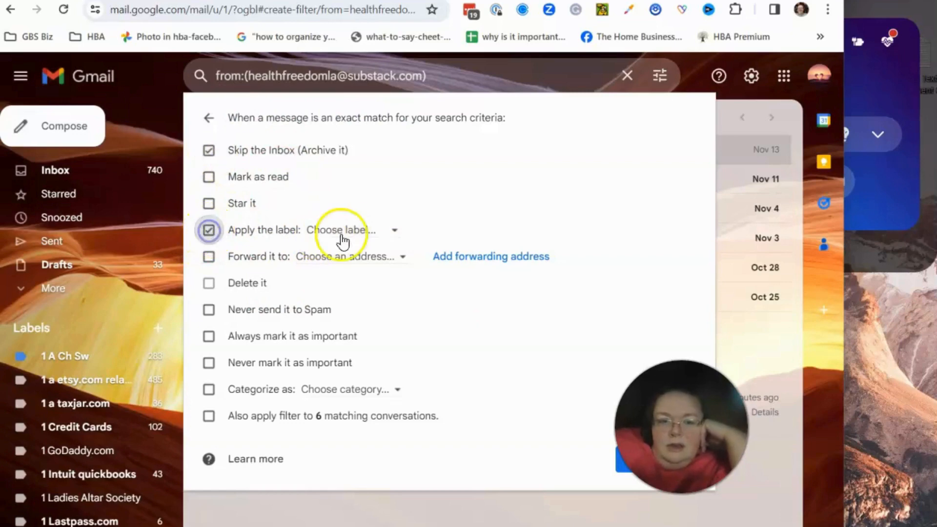
# Create a new top-level label named NEWSLETTER as the label the filter applies.
pyautogui.click(392, 234)
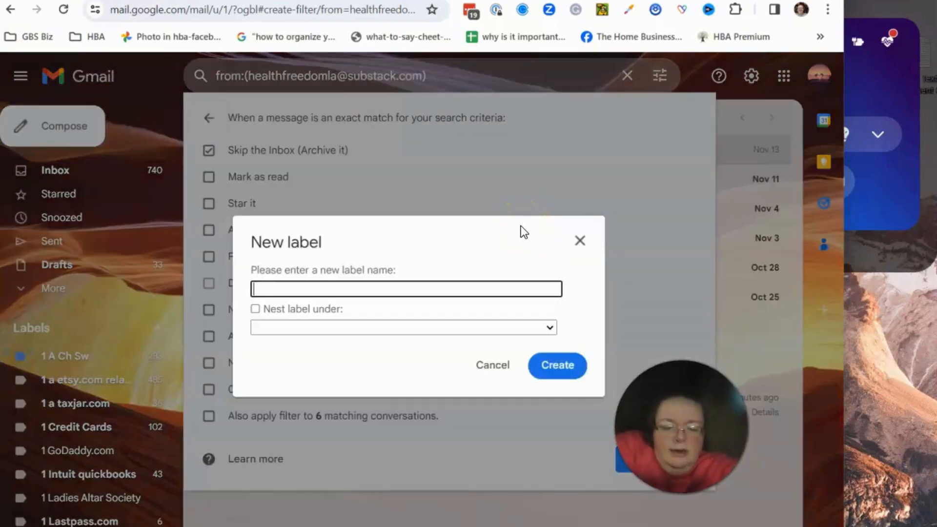
pyautogui.write('TTIE')
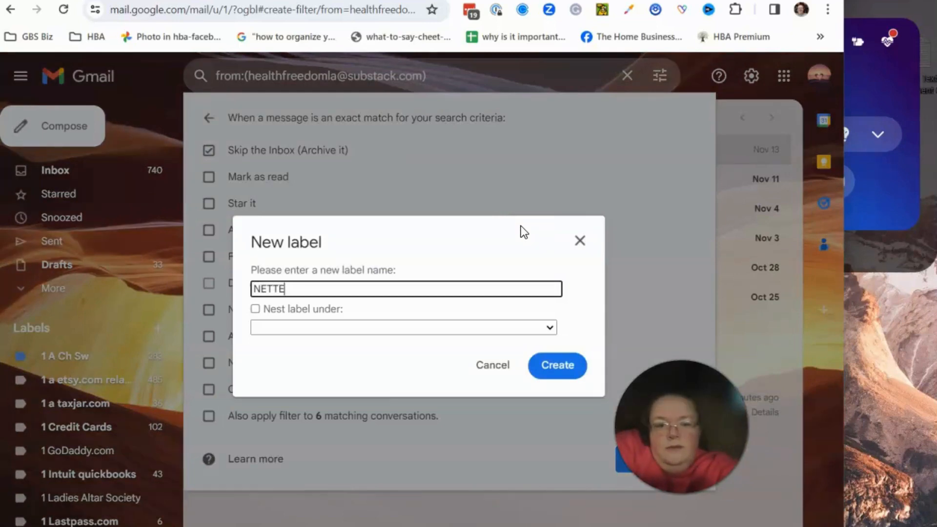
pyautogui.press('BackSpace')
pyautogui.press('BackSpace')
pyautogui.press('BackSpace')
pyautogui.press('BackSpace')
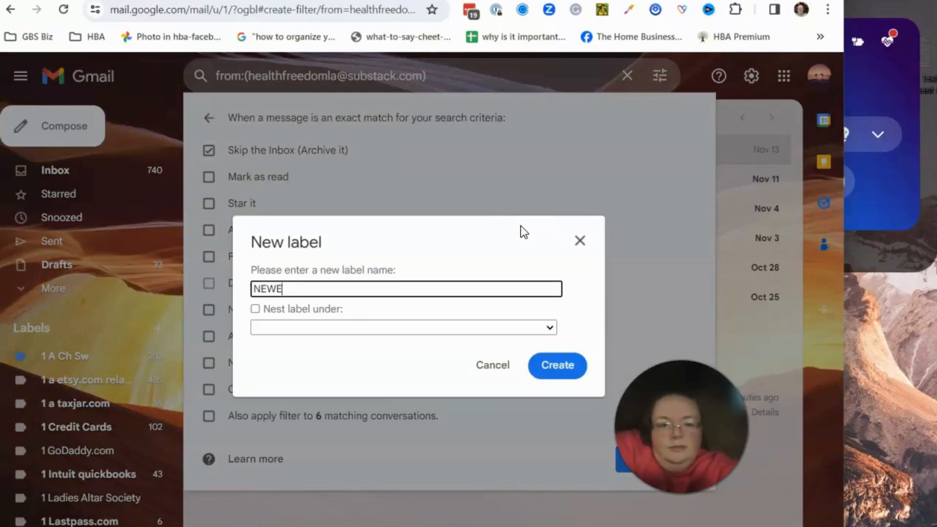
pyautogui.write('WSLE')
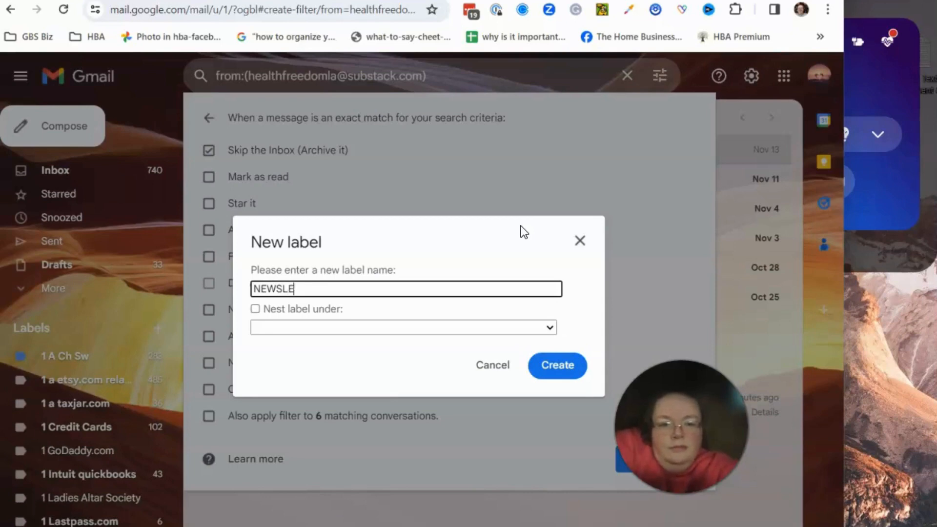
pyautogui.write('TTER')
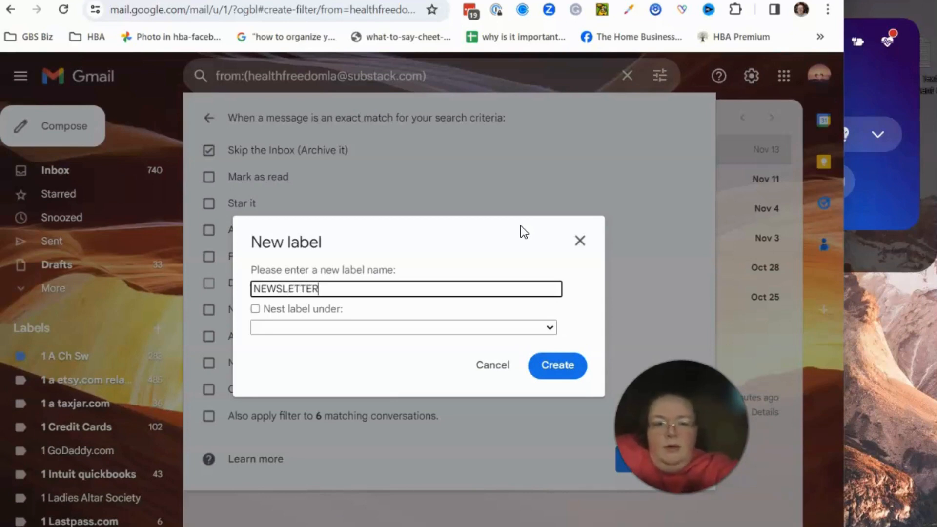
pyautogui.click(255, 310)
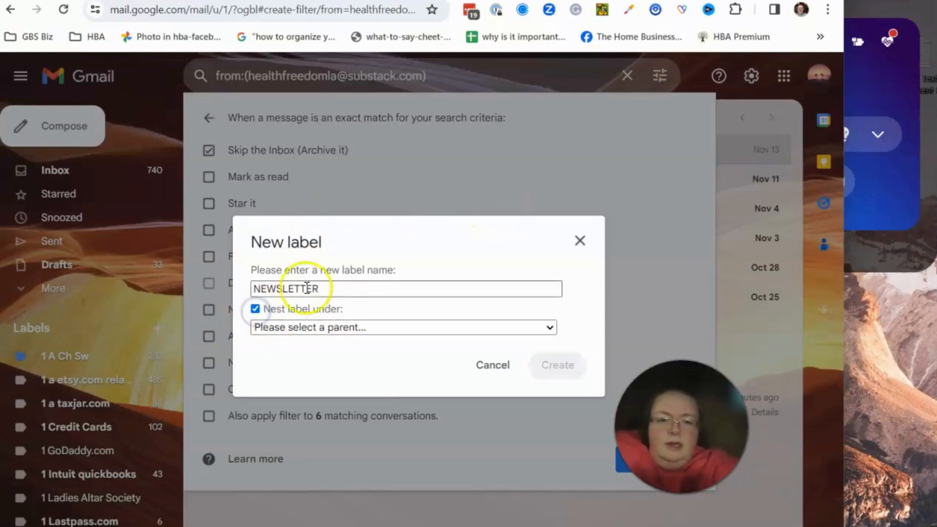
pyautogui.click(255, 310)
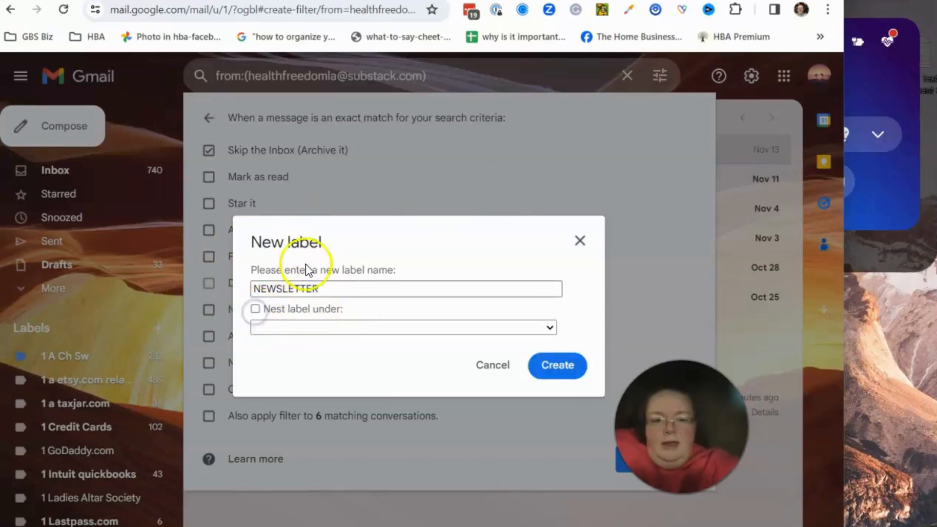
pyautogui.click(565, 367)
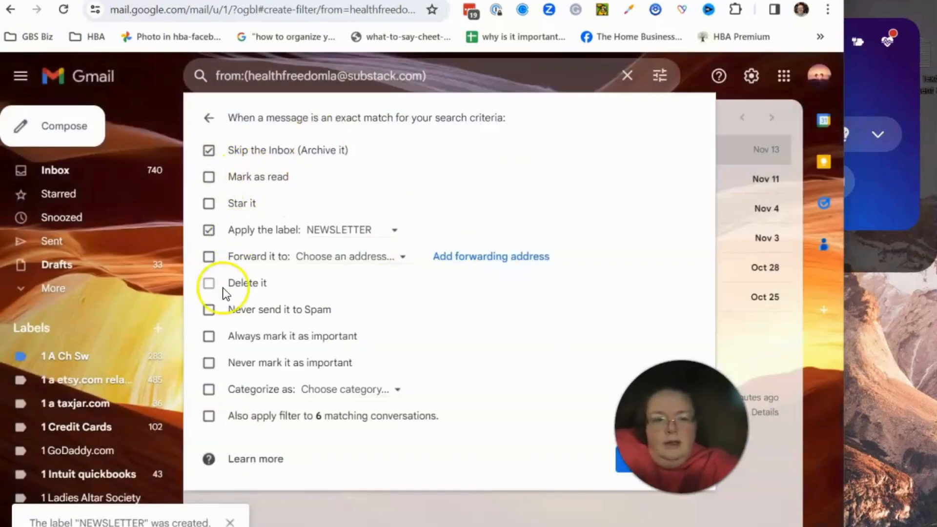
# Start another new label for the filter and name it HEALTH FREEDOM OF LOUISIANA.
pyautogui.click(395, 230)
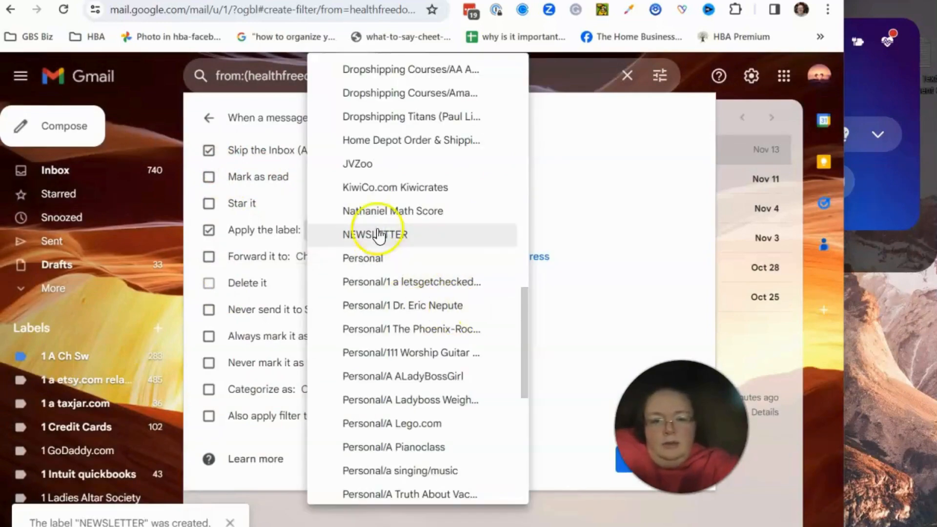
pyautogui.scroll(20, 379, 235)
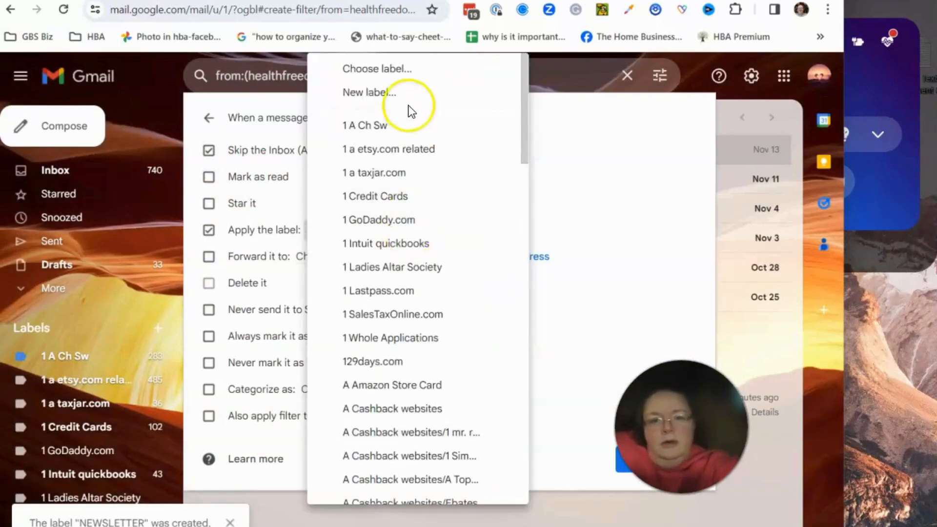
pyautogui.click(377, 93)
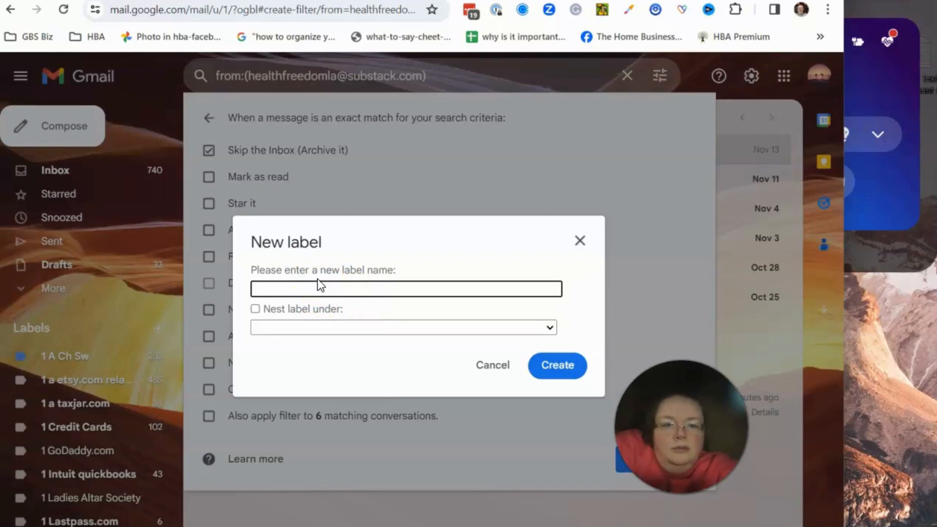
pyautogui.write('HEAL')
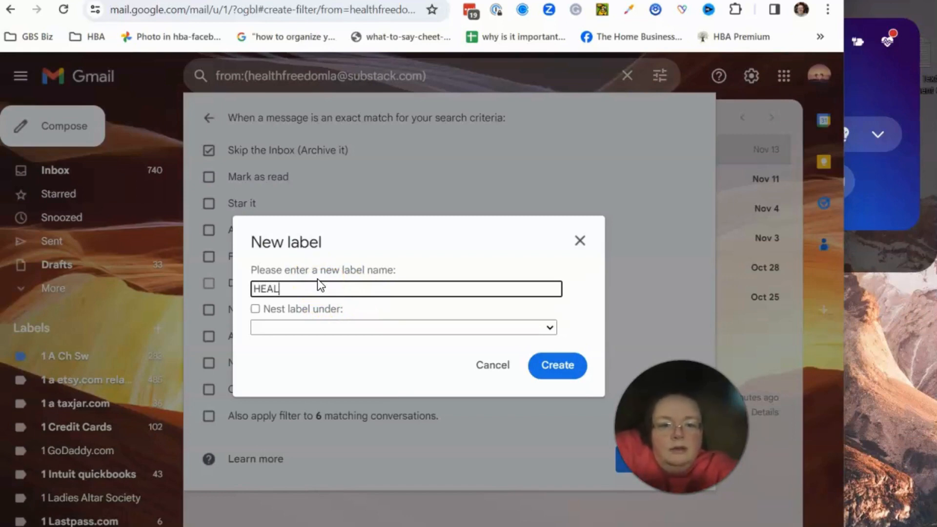
pyautogui.write('TH')
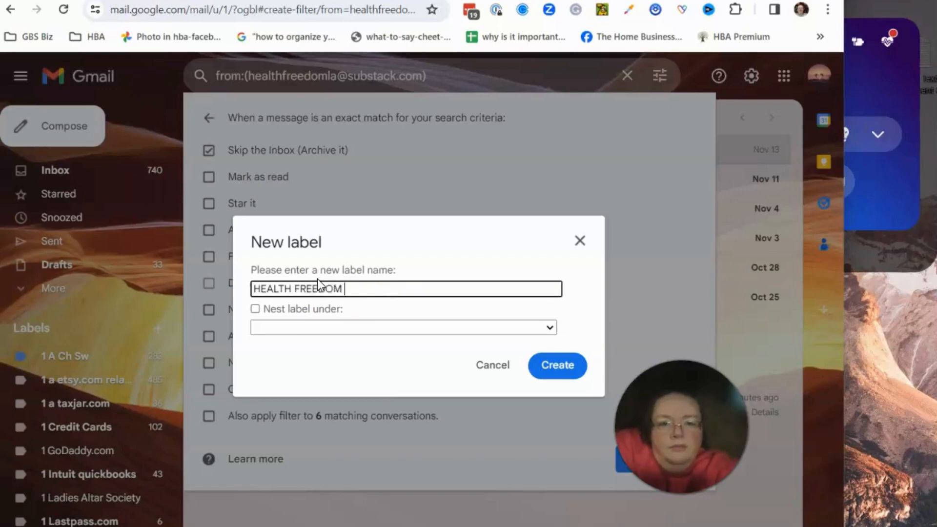
pyautogui.write(' FREEDOM OF ')
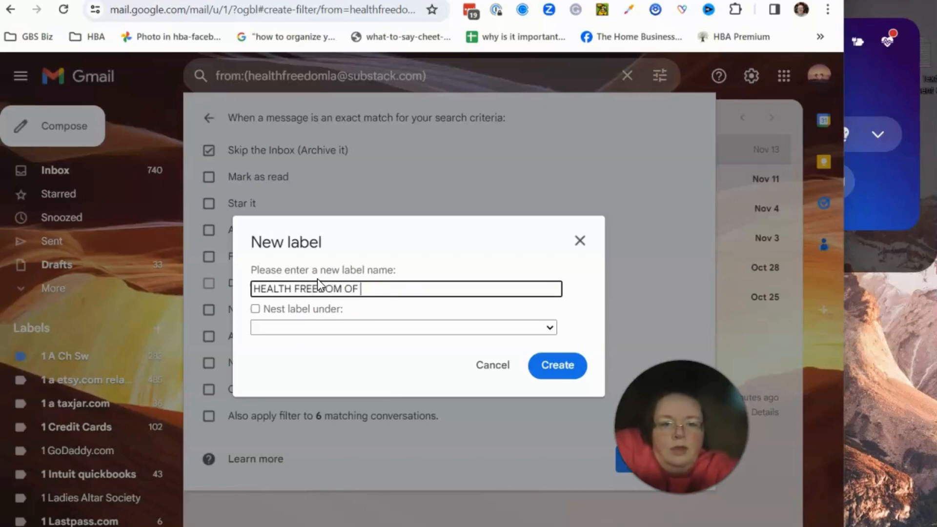
pyautogui.write('LOUISIANA')
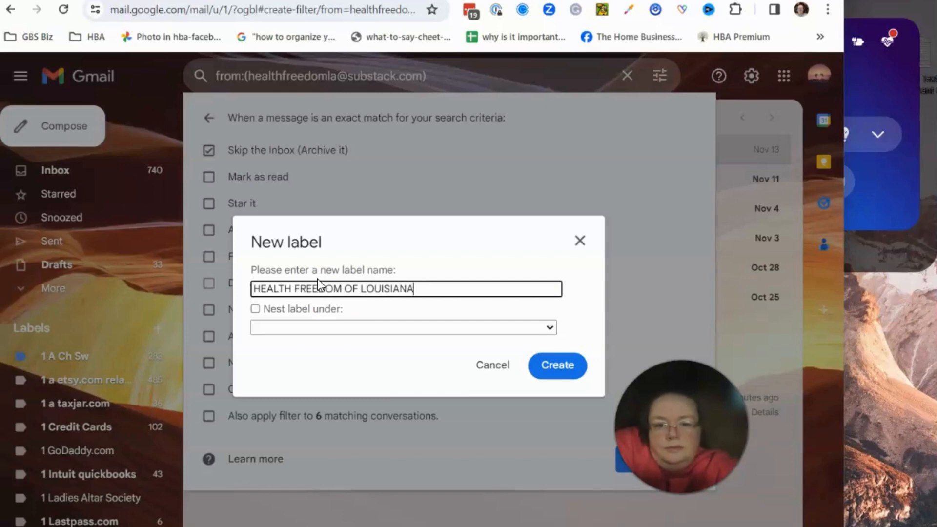
# Nest the new label under NEWSLETTER and create it.
pyautogui.click(256, 308)
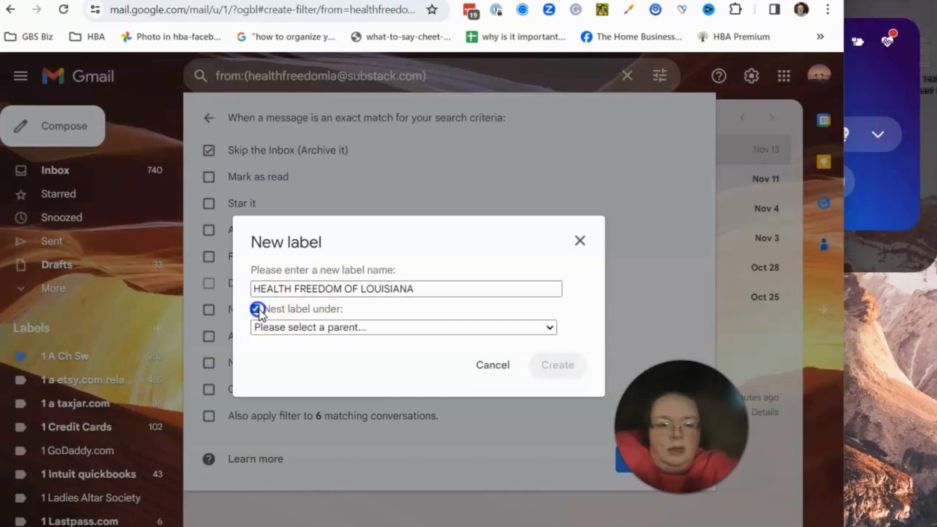
pyautogui.click(318, 327)
pyautogui.scroll(1, 340, 140)
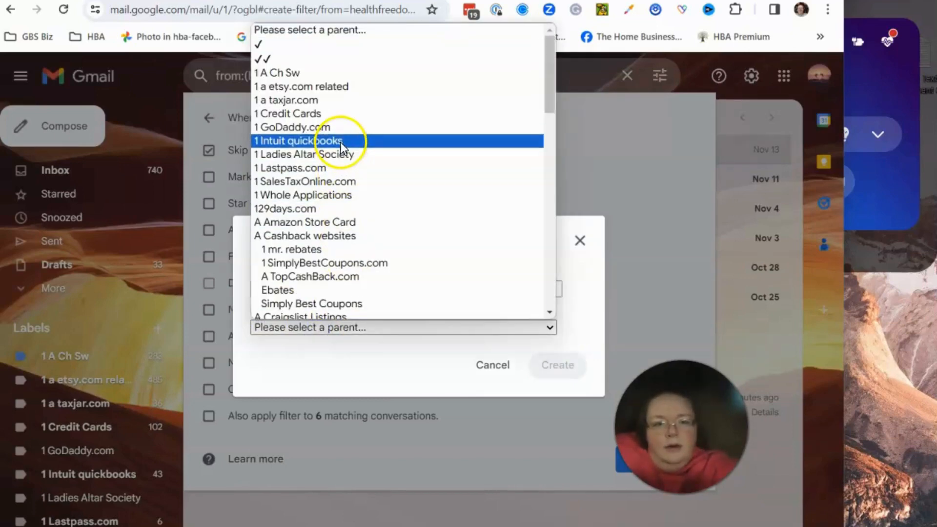
pyautogui.scroll(-10, 382, 269)
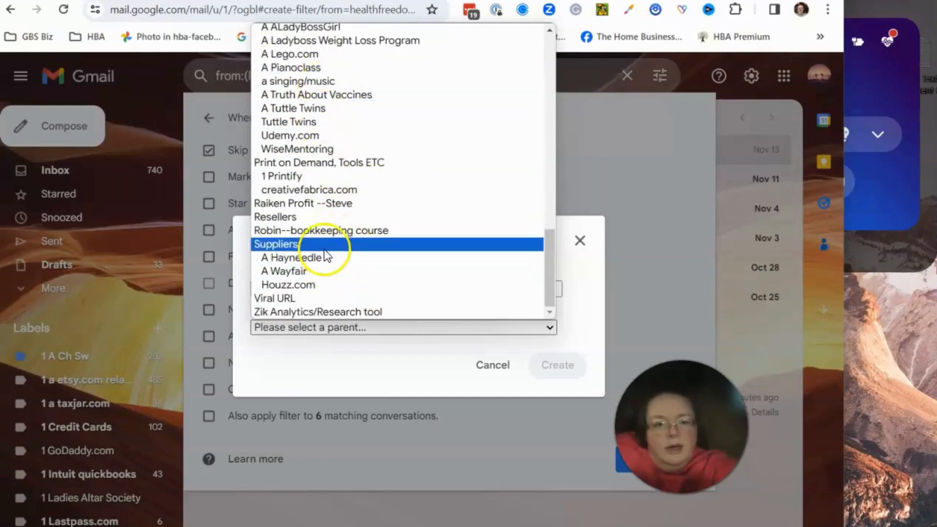
pyautogui.scroll(6, 335, 144)
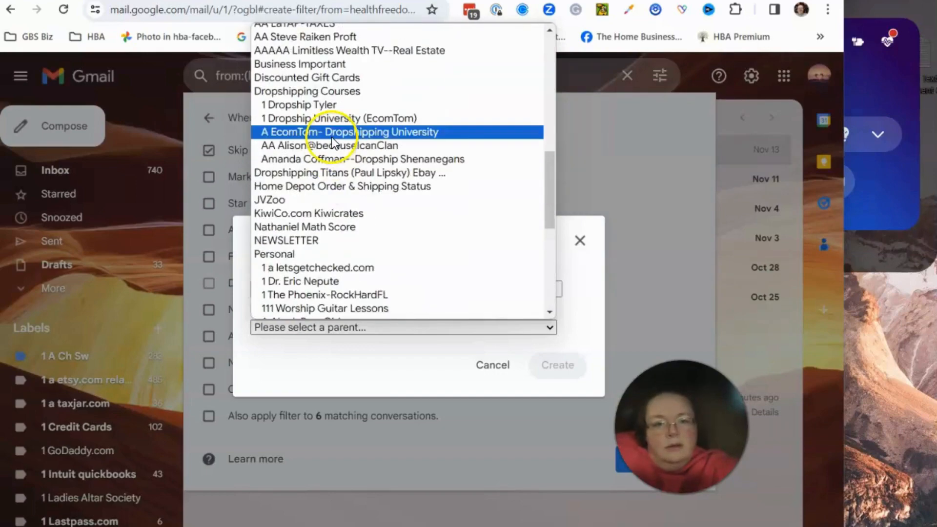
pyautogui.click(320, 239)
pyautogui.click(566, 366)
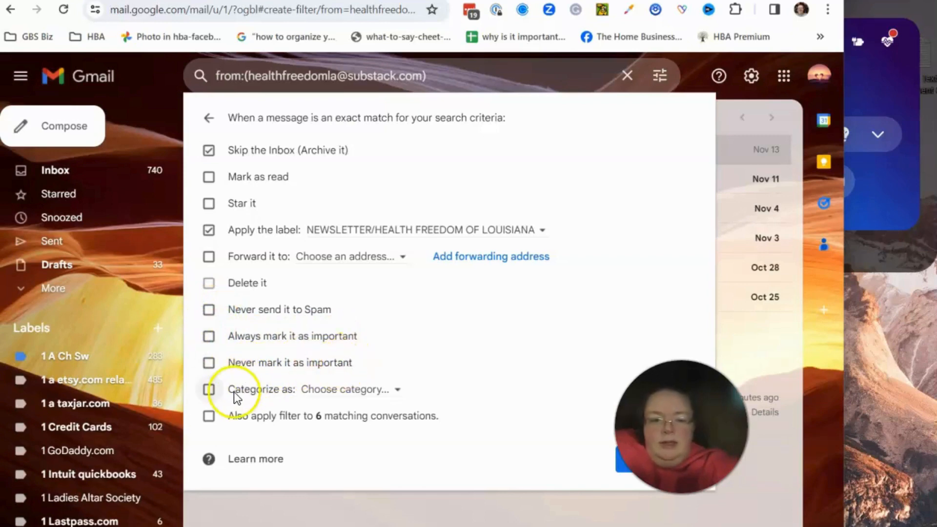
# Also apply the filter to the existing matching conversations, leave the category unset, and create the filter.
pyautogui.click(390, 393)
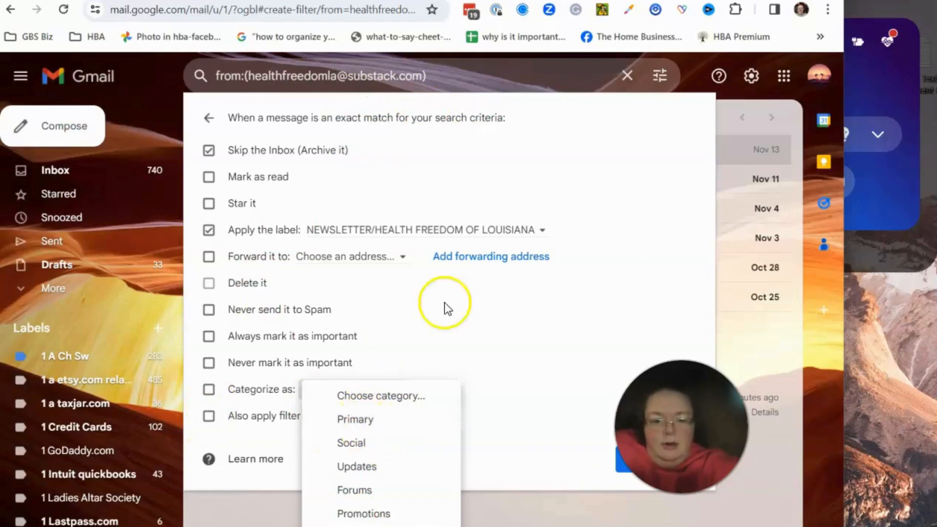
pyautogui.click(520, 333)
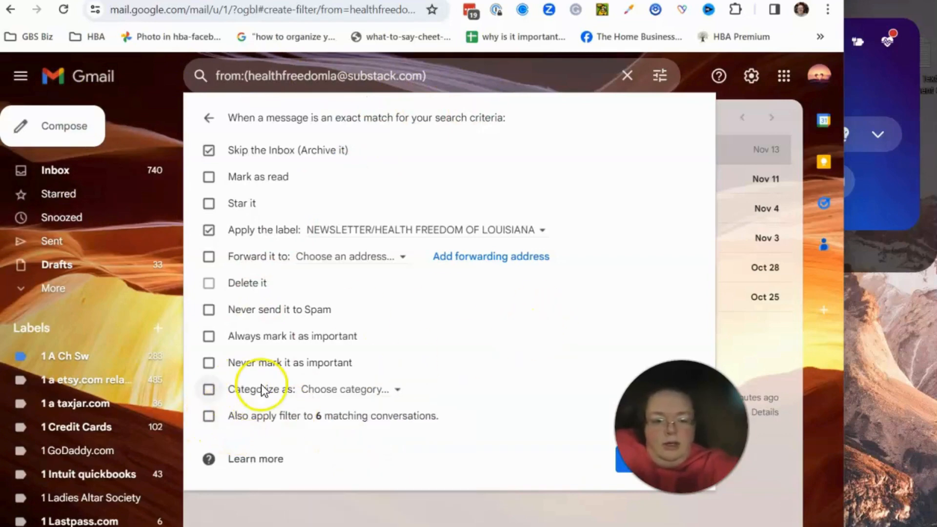
pyautogui.click(209, 416)
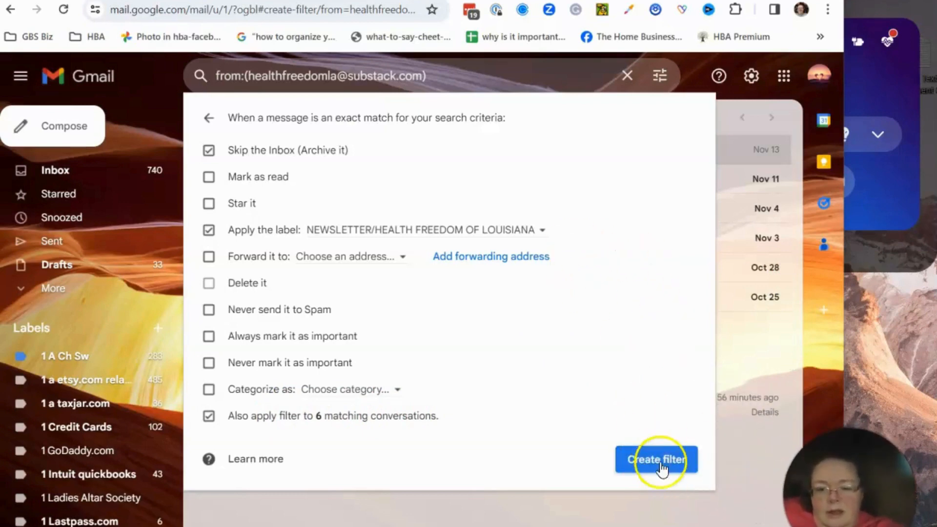
pyautogui.click(644, 460)
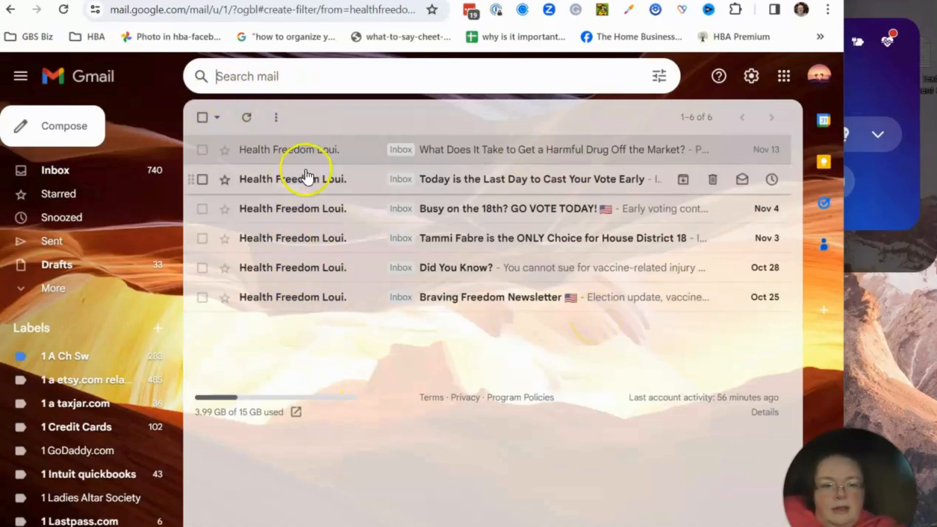
# Return to the inbox, open the Nov 13 Health Freedom Louisiana message and go back to the message list.
pyautogui.click(74, 182)
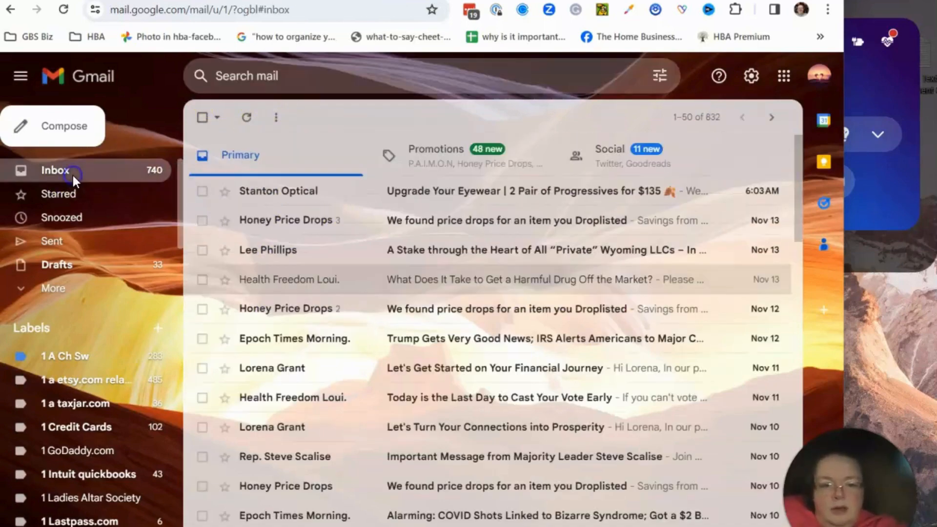
pyautogui.click(268, 287)
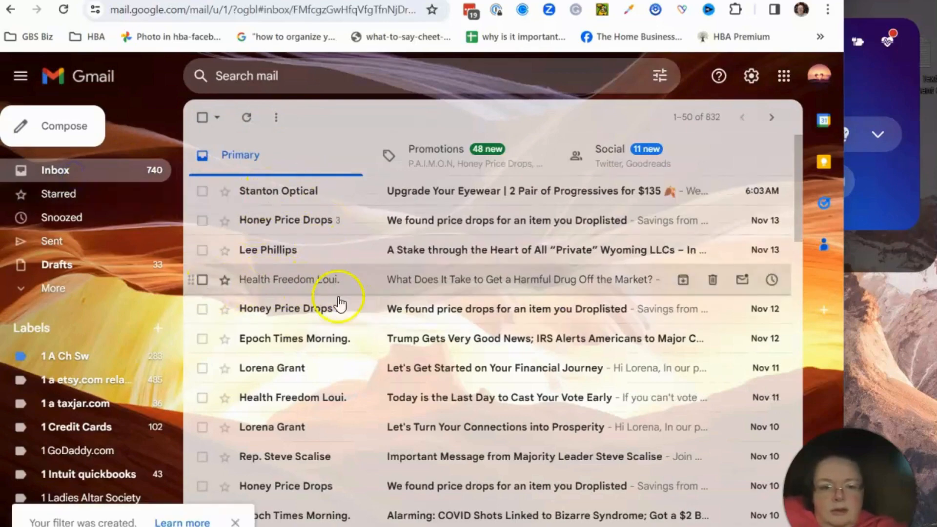
pyautogui.click(211, 128)
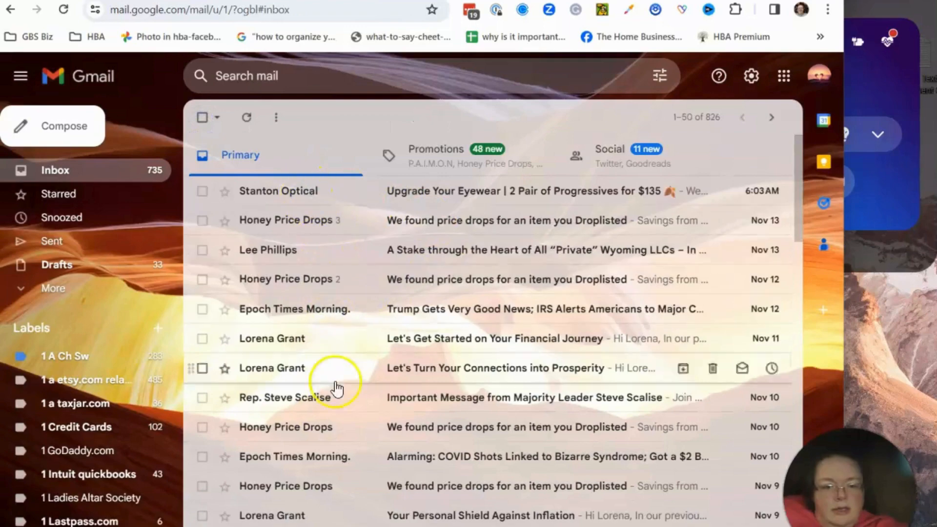
# Find the HEALTH FREEDOM OF LOUISIANA label nested under NEWSLETTER and open it to check its messages.
pyautogui.scroll(-3, 95, 417)
pyautogui.scroll(-4, 95, 417)
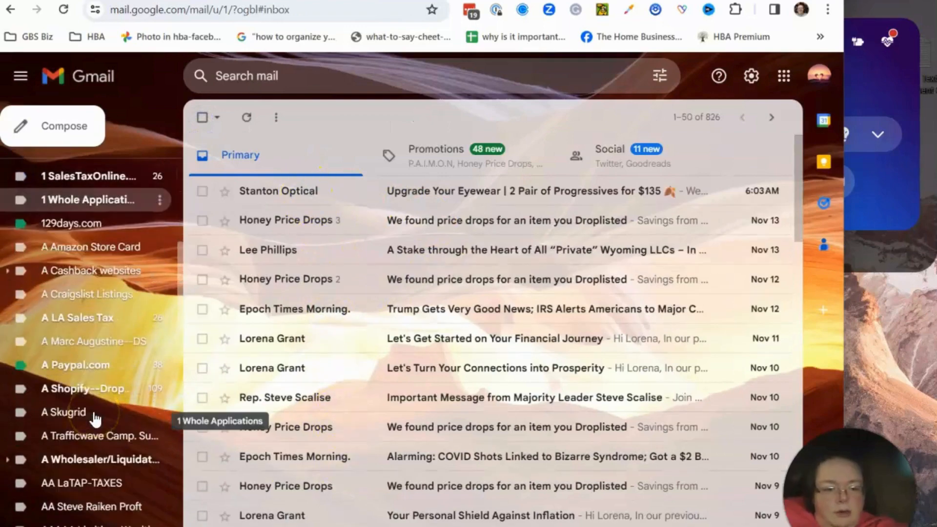
pyautogui.scroll(7, 94, 418)
pyautogui.scroll(-5, 101, 397)
pyautogui.scroll(-20, 101, 393)
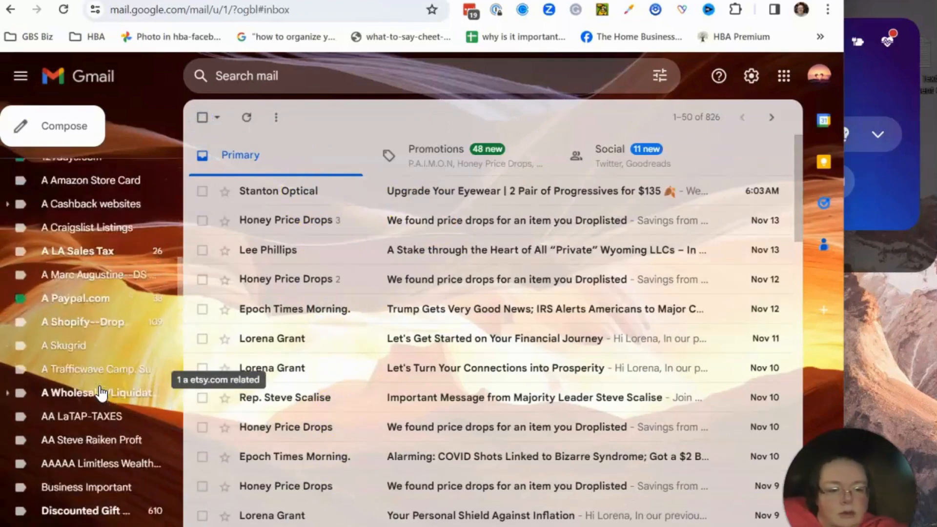
pyautogui.scroll(-2, 100, 388)
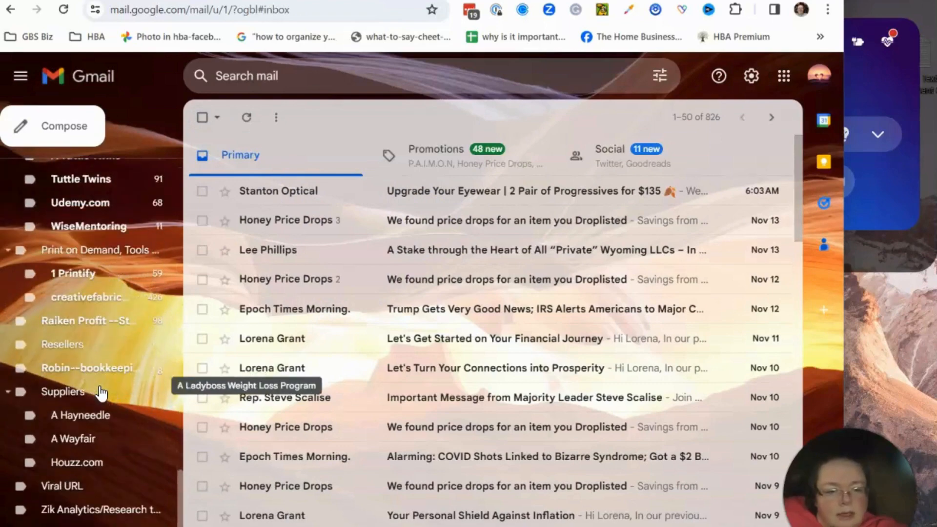
pyautogui.scroll(1, 97, 396)
pyautogui.scroll(5, 98, 397)
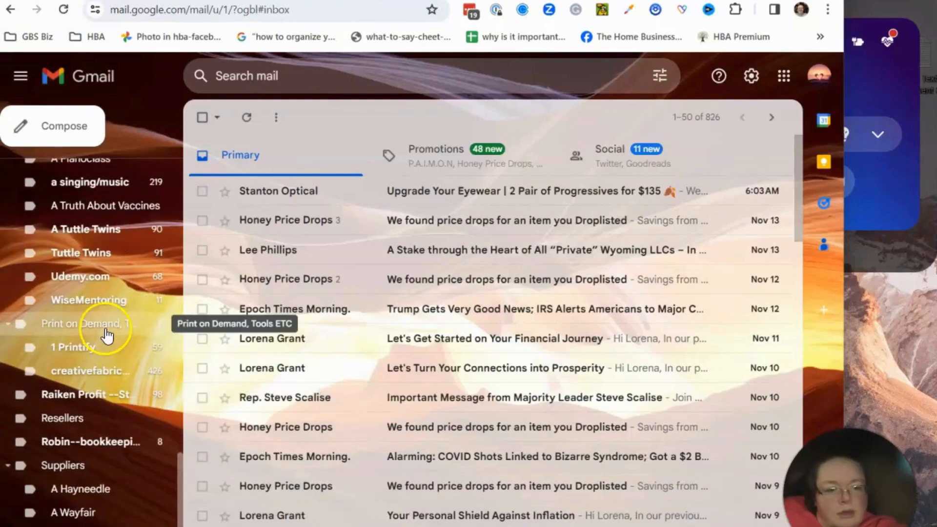
pyautogui.scroll(8, 106, 336)
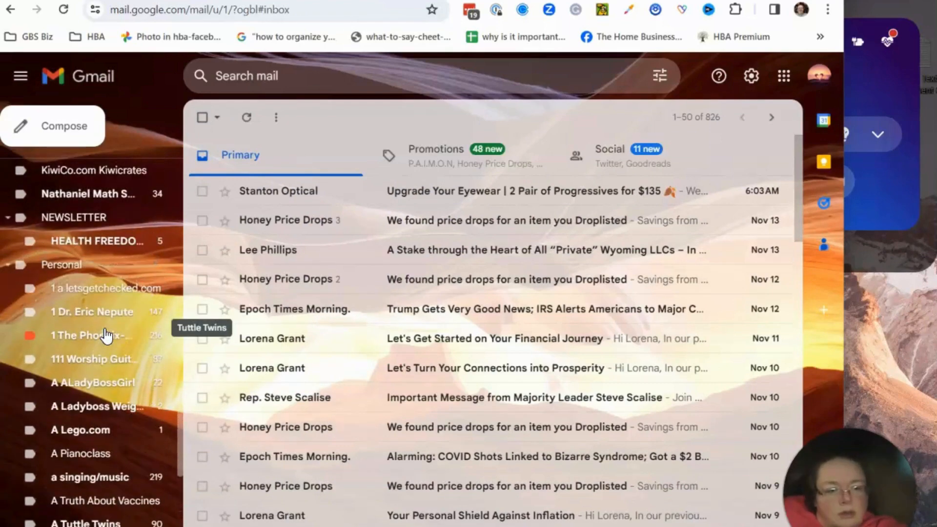
pyautogui.scroll(-3, 105, 331)
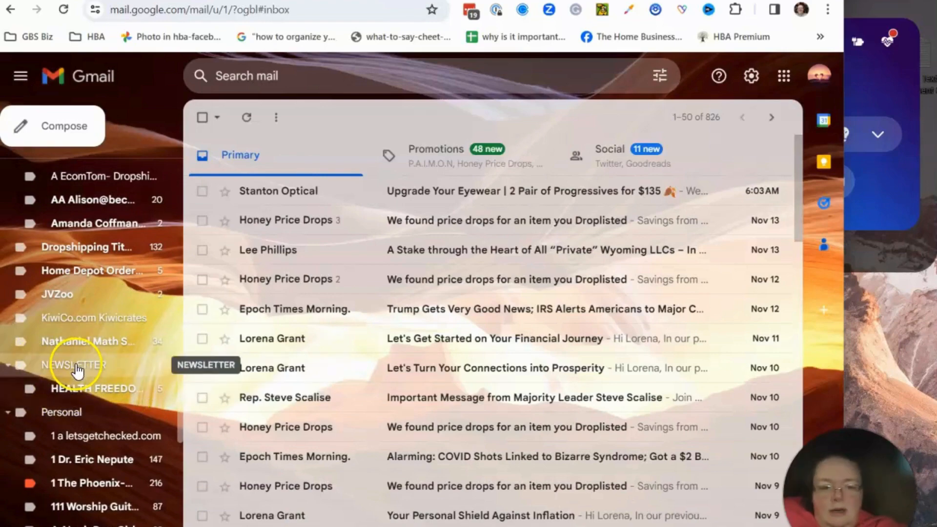
pyautogui.click(105, 391)
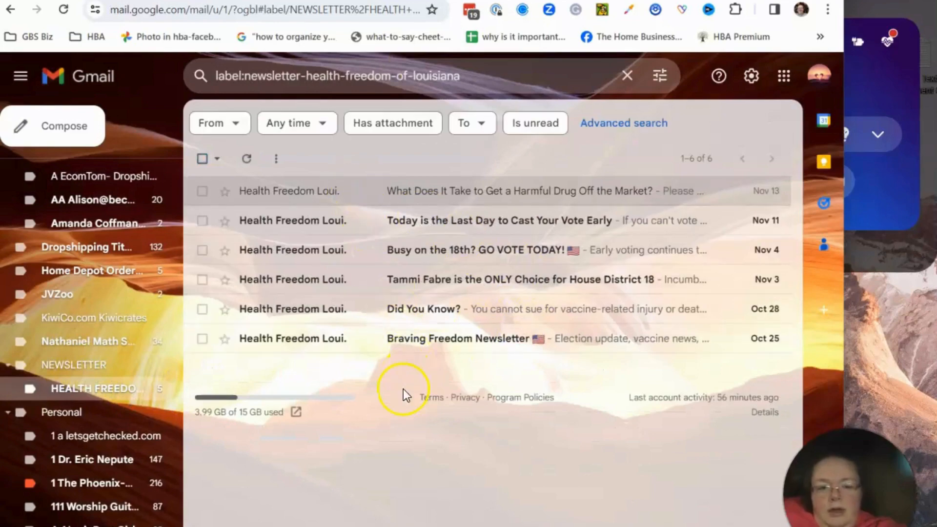
# Return to the inbox and open the Newest/Oldest options for the displayed message range.
pyautogui.scroll(5, 140, 292)
pyautogui.scroll(10, 139, 288)
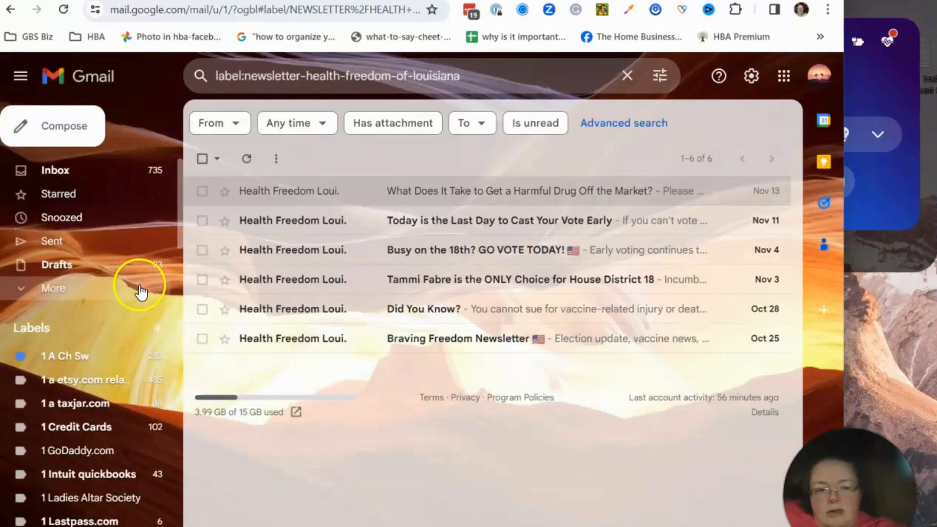
pyautogui.click(74, 176)
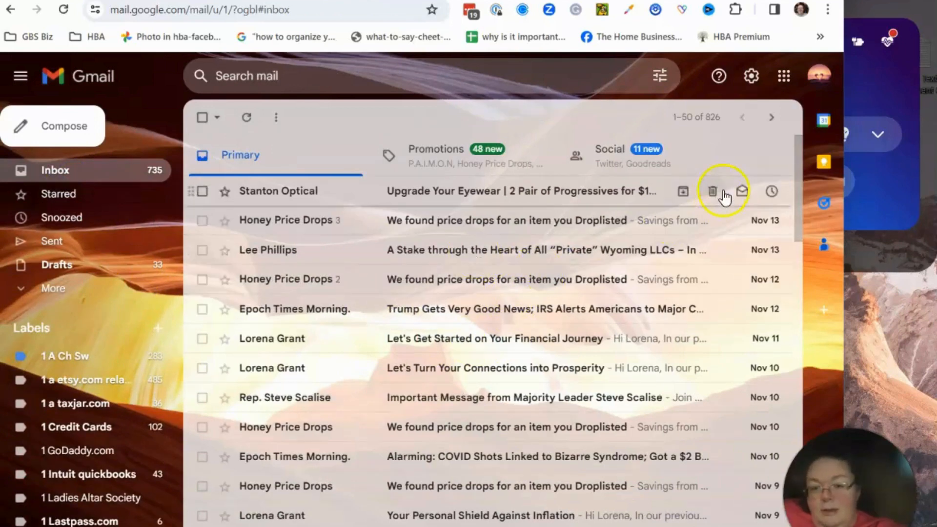
pyautogui.click(688, 117)
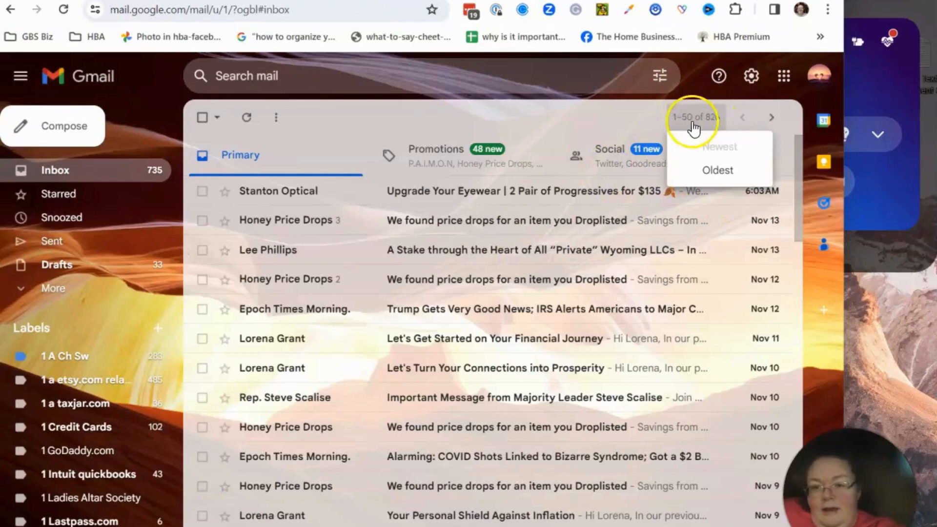
pyautogui.click(719, 122)
pyautogui.click(714, 125)
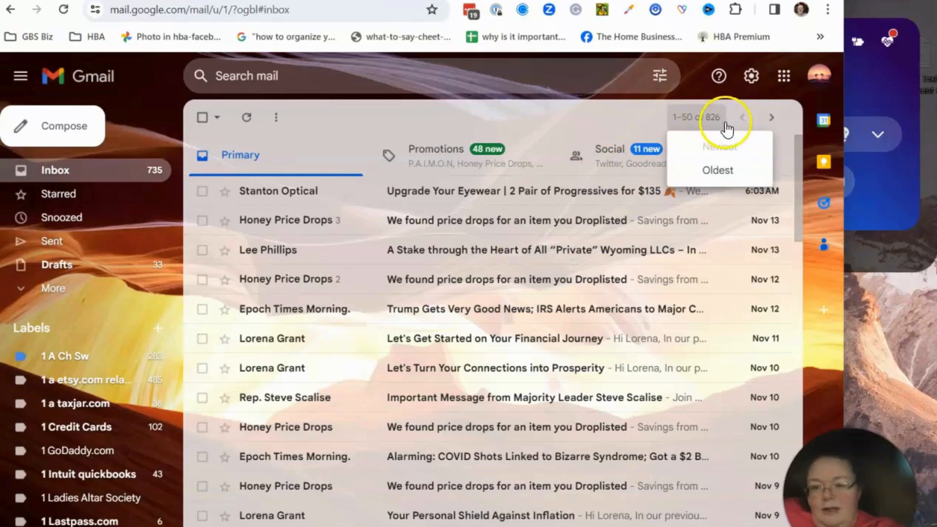